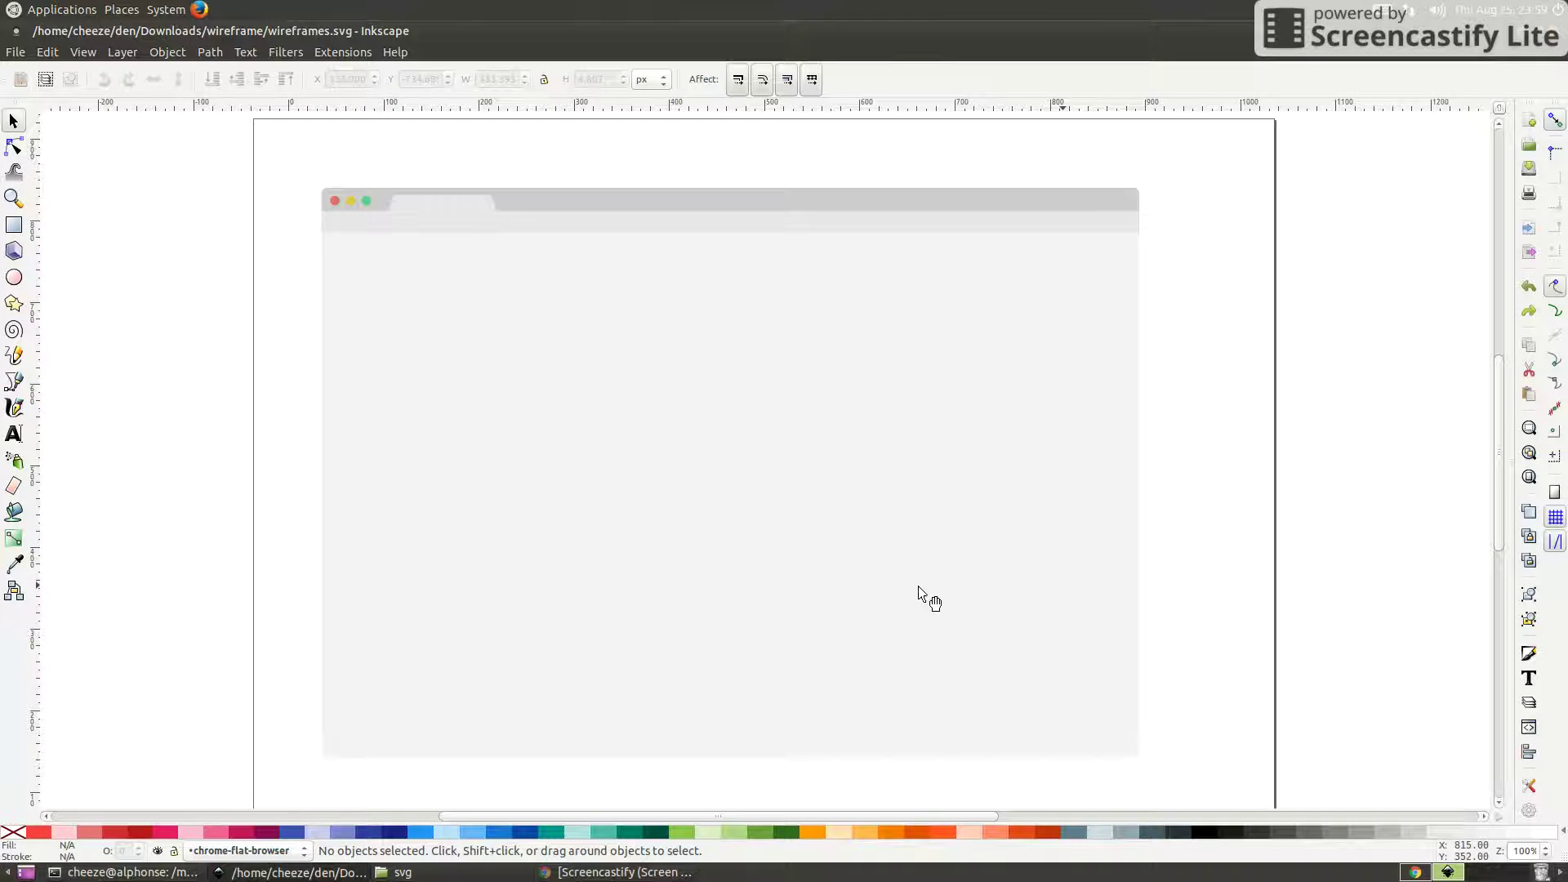
Open the layer list and duplicate the chrome-flat-browser layer.
left_click(122, 52)
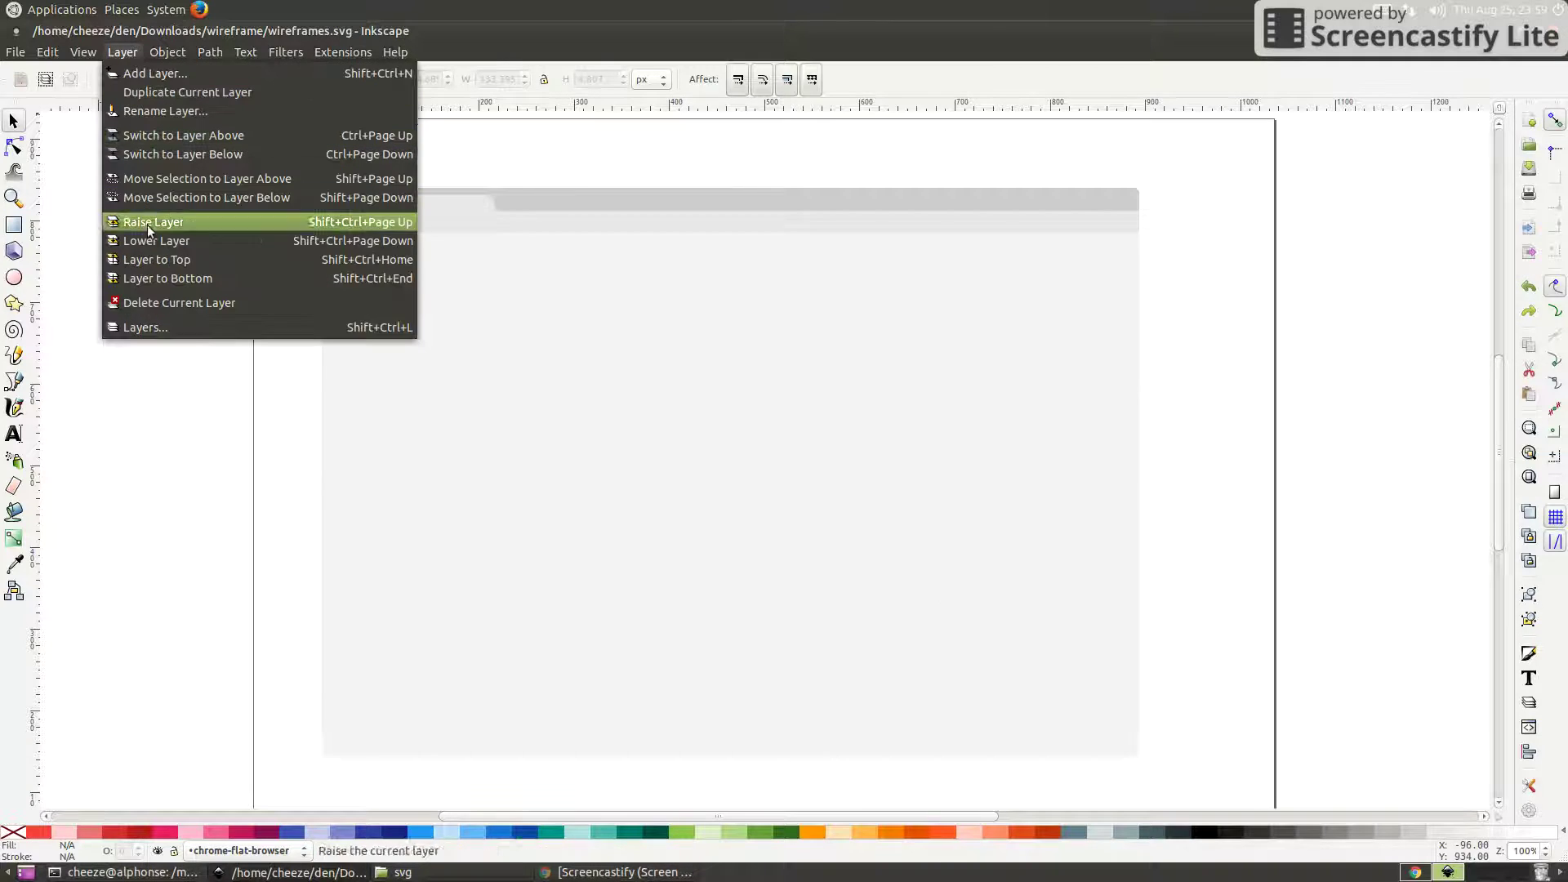
left_click(199, 325)
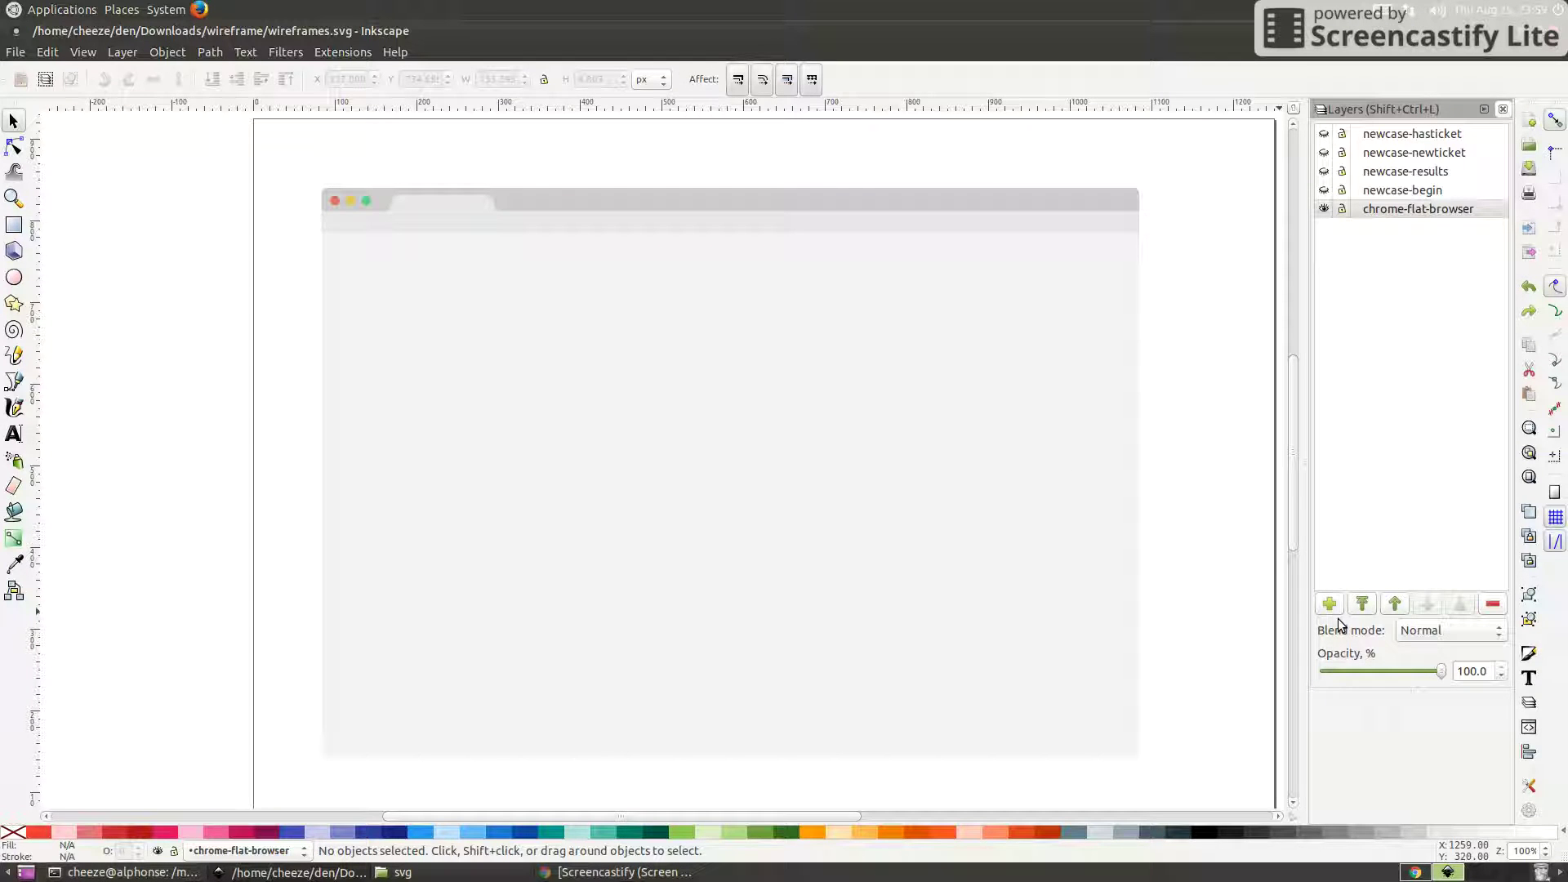
right_click(1437, 210)
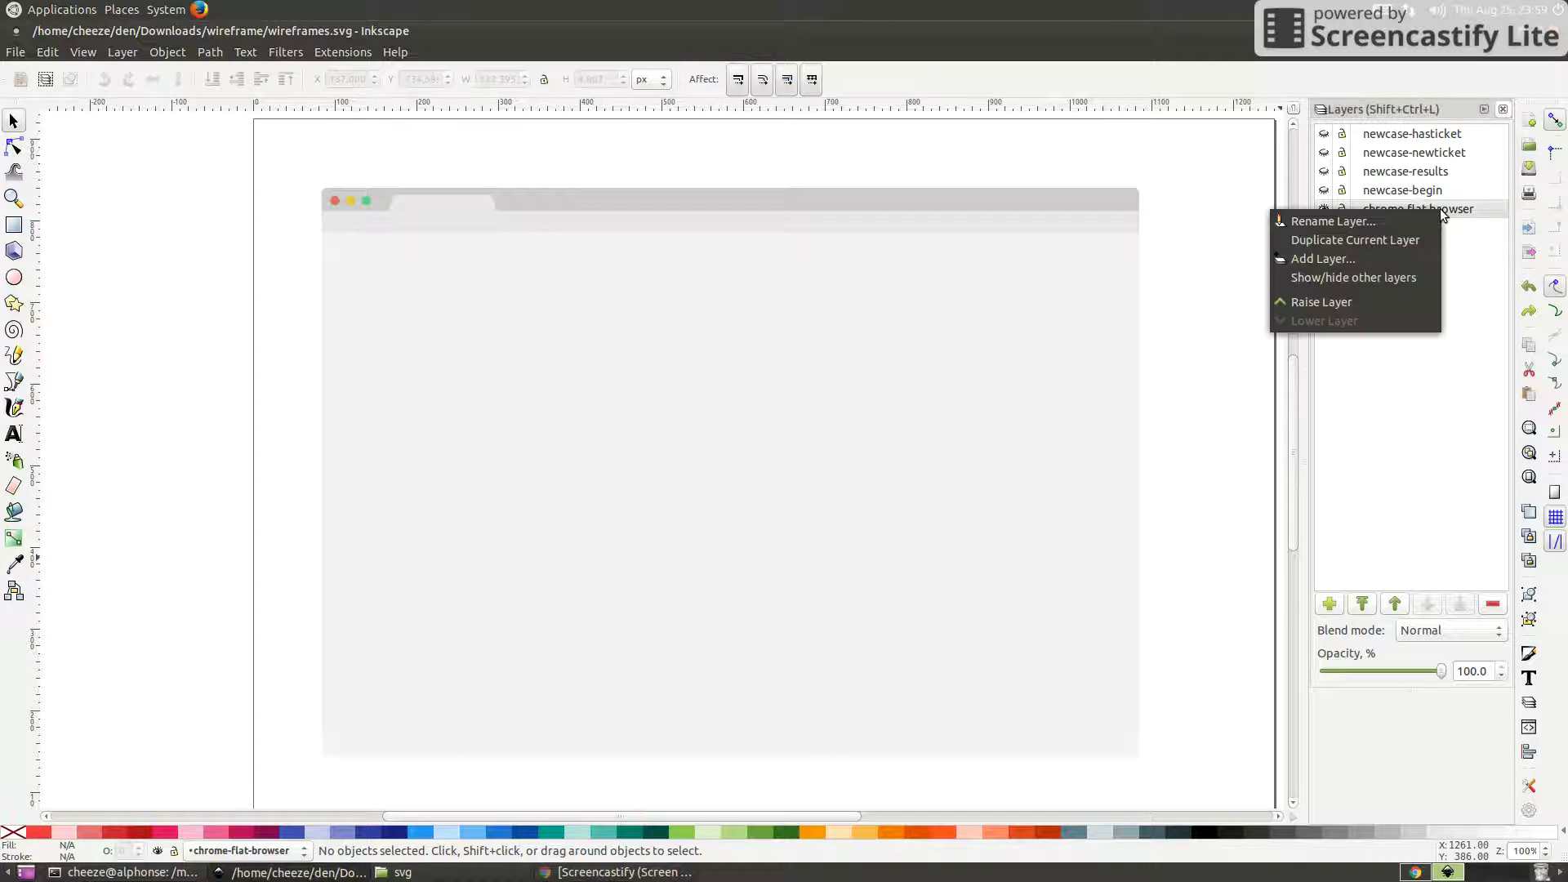
left_click(1319, 242)
Rename the duplicated browser layer as newcase-enter.
left_click(1377, 209)
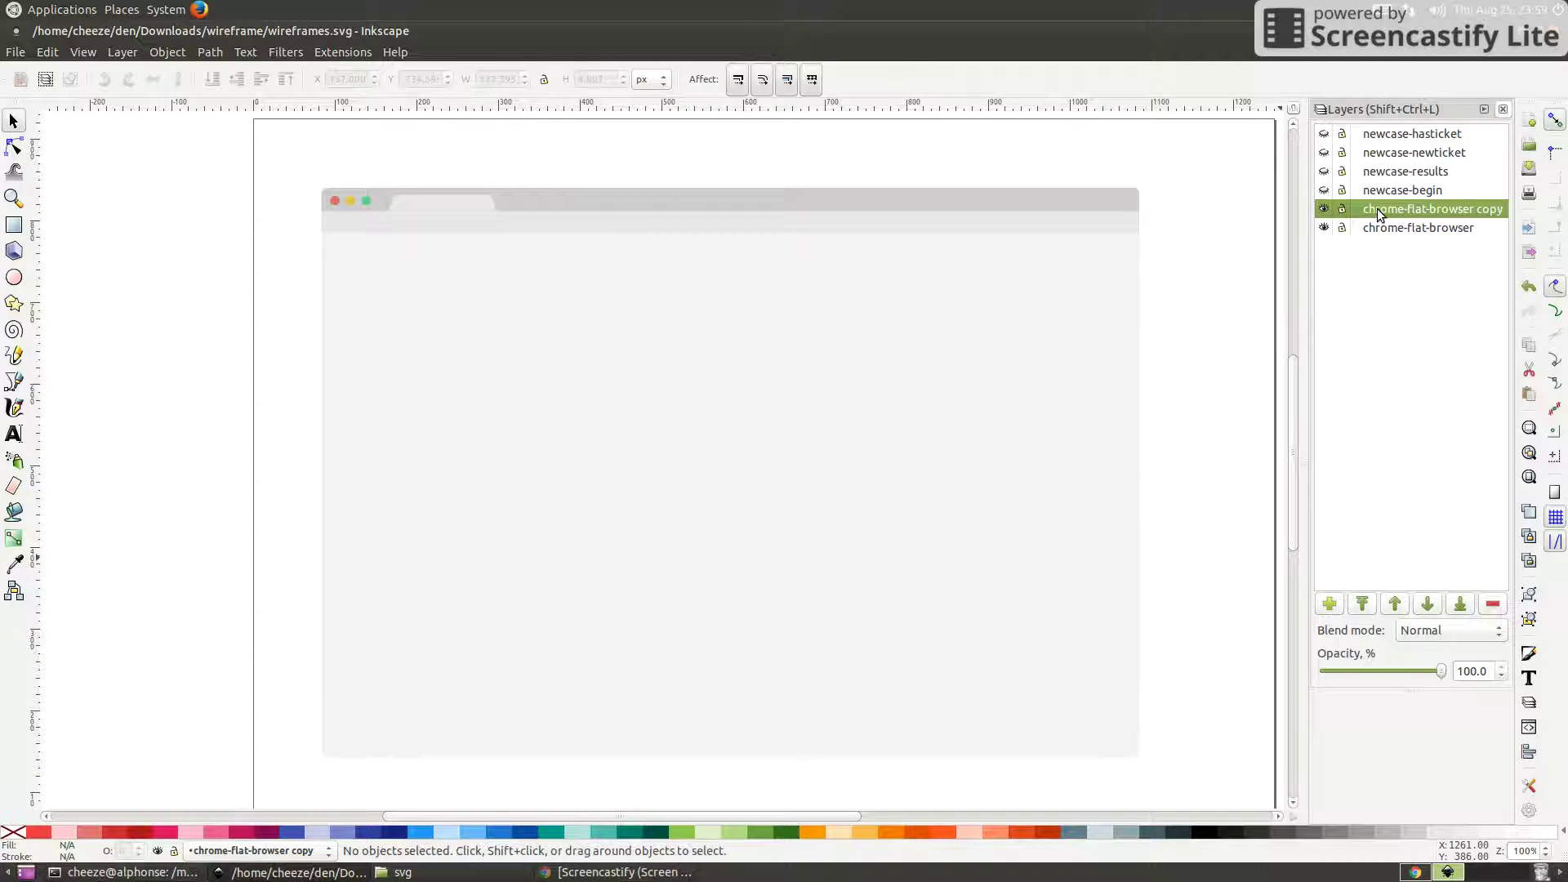
left_click(1378, 208)
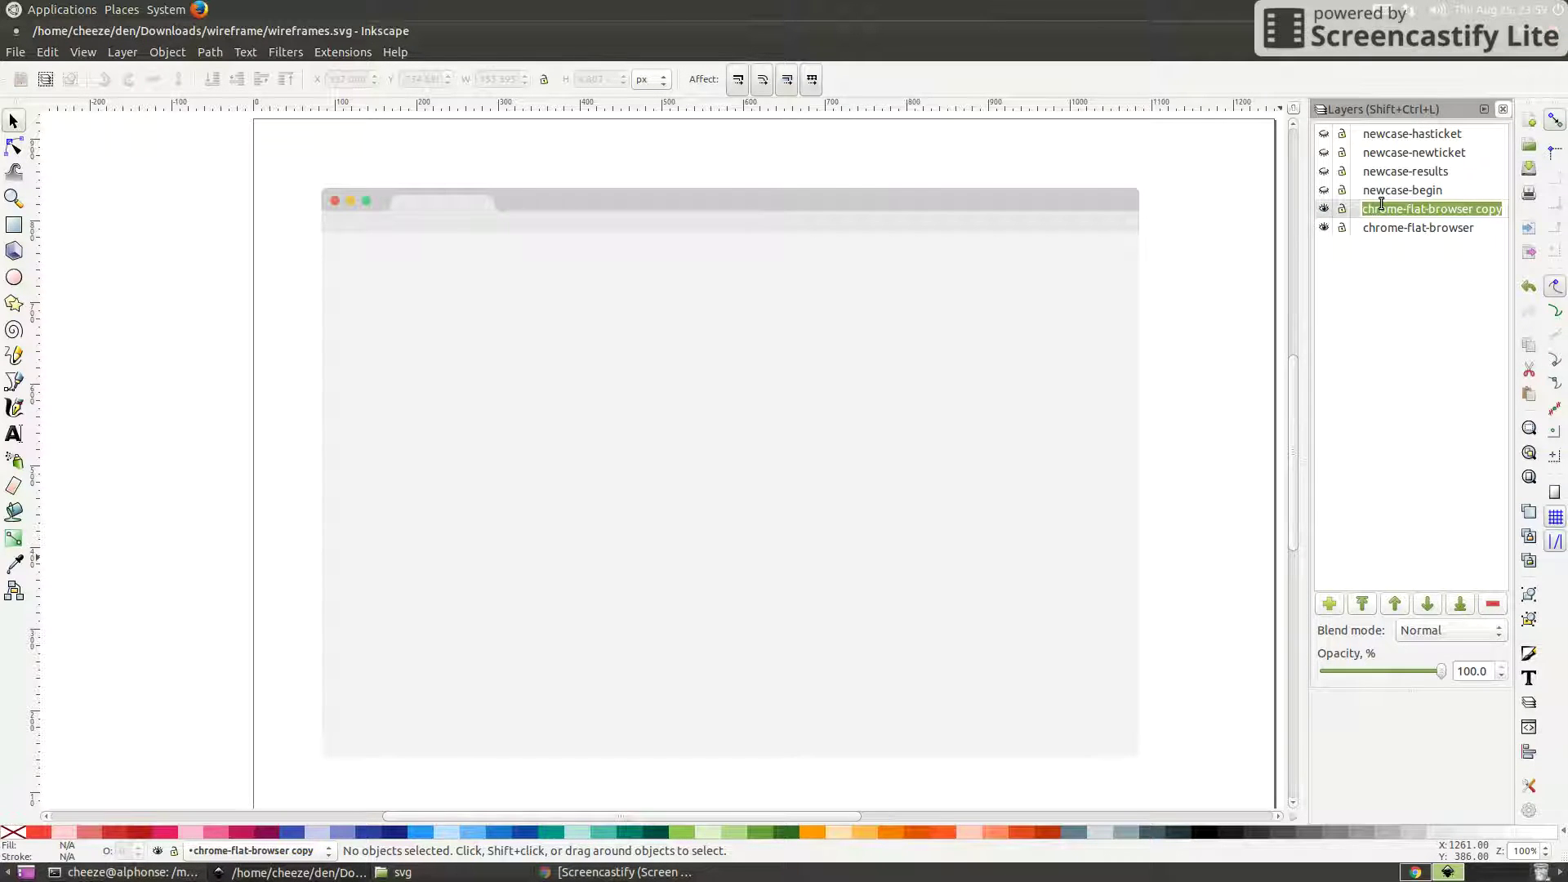
type("newcase")
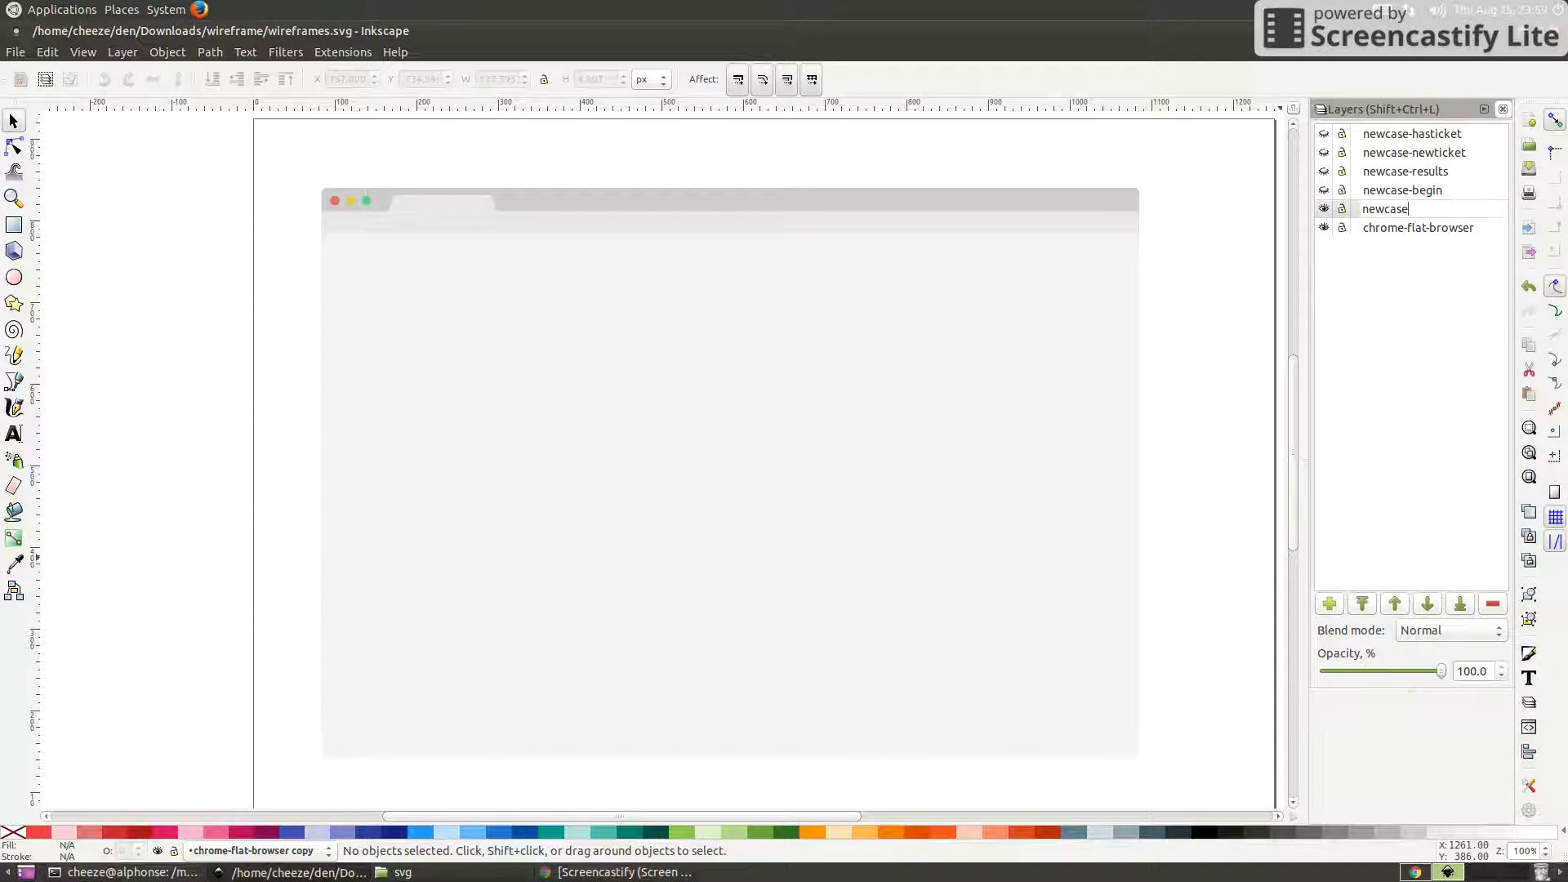
type("-enter")
key("Return")
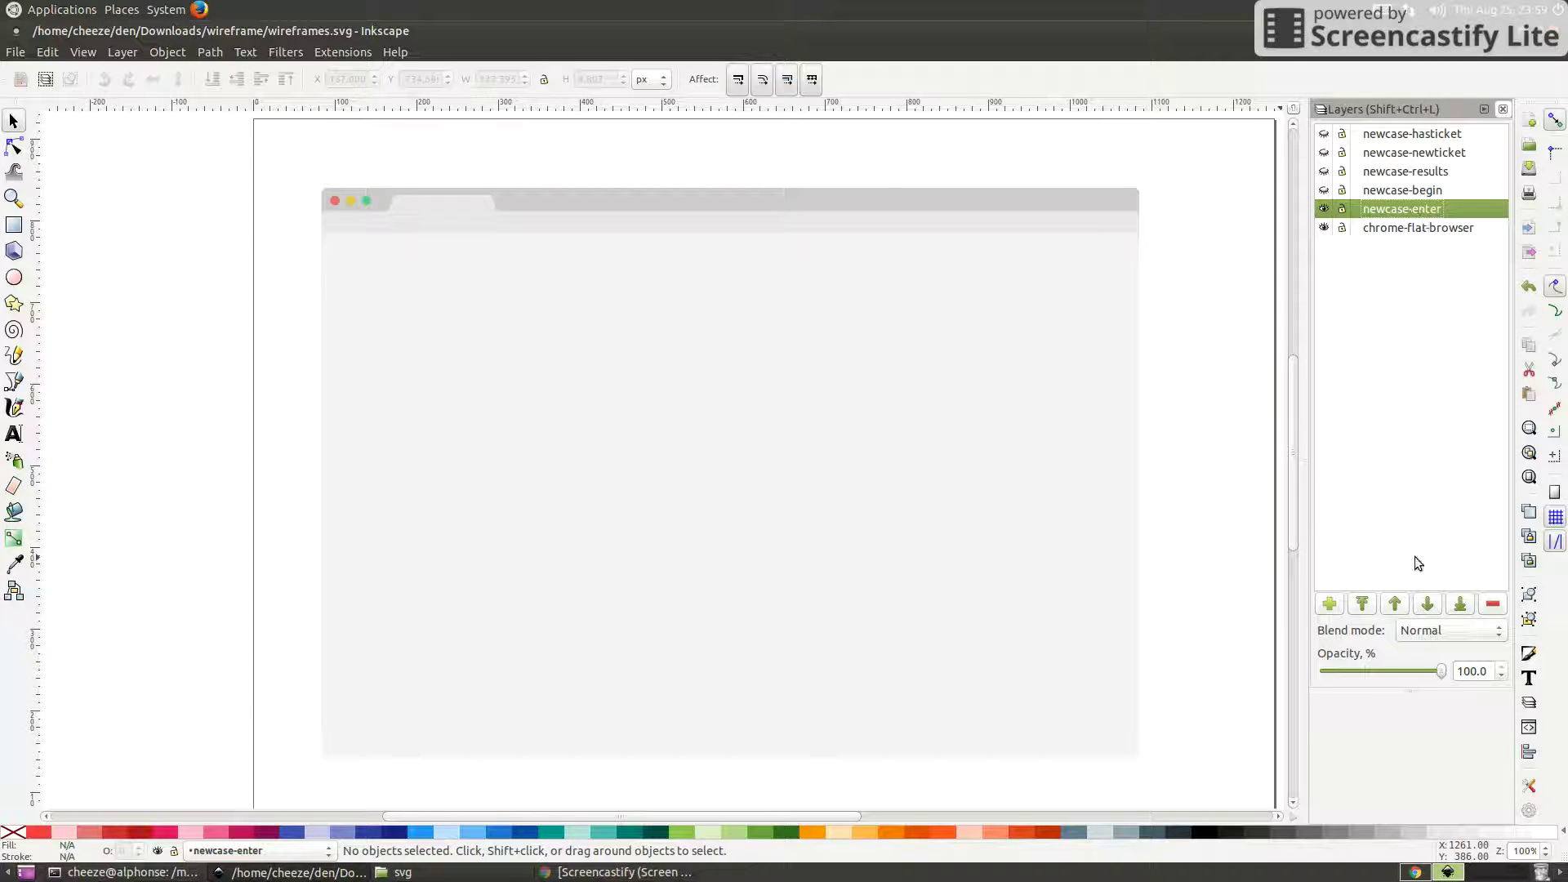
Raise the newcase-enter layer above newcase-newticket and paste the prepared case form's labels and field lines onto it in place.
left_click(1395, 604)
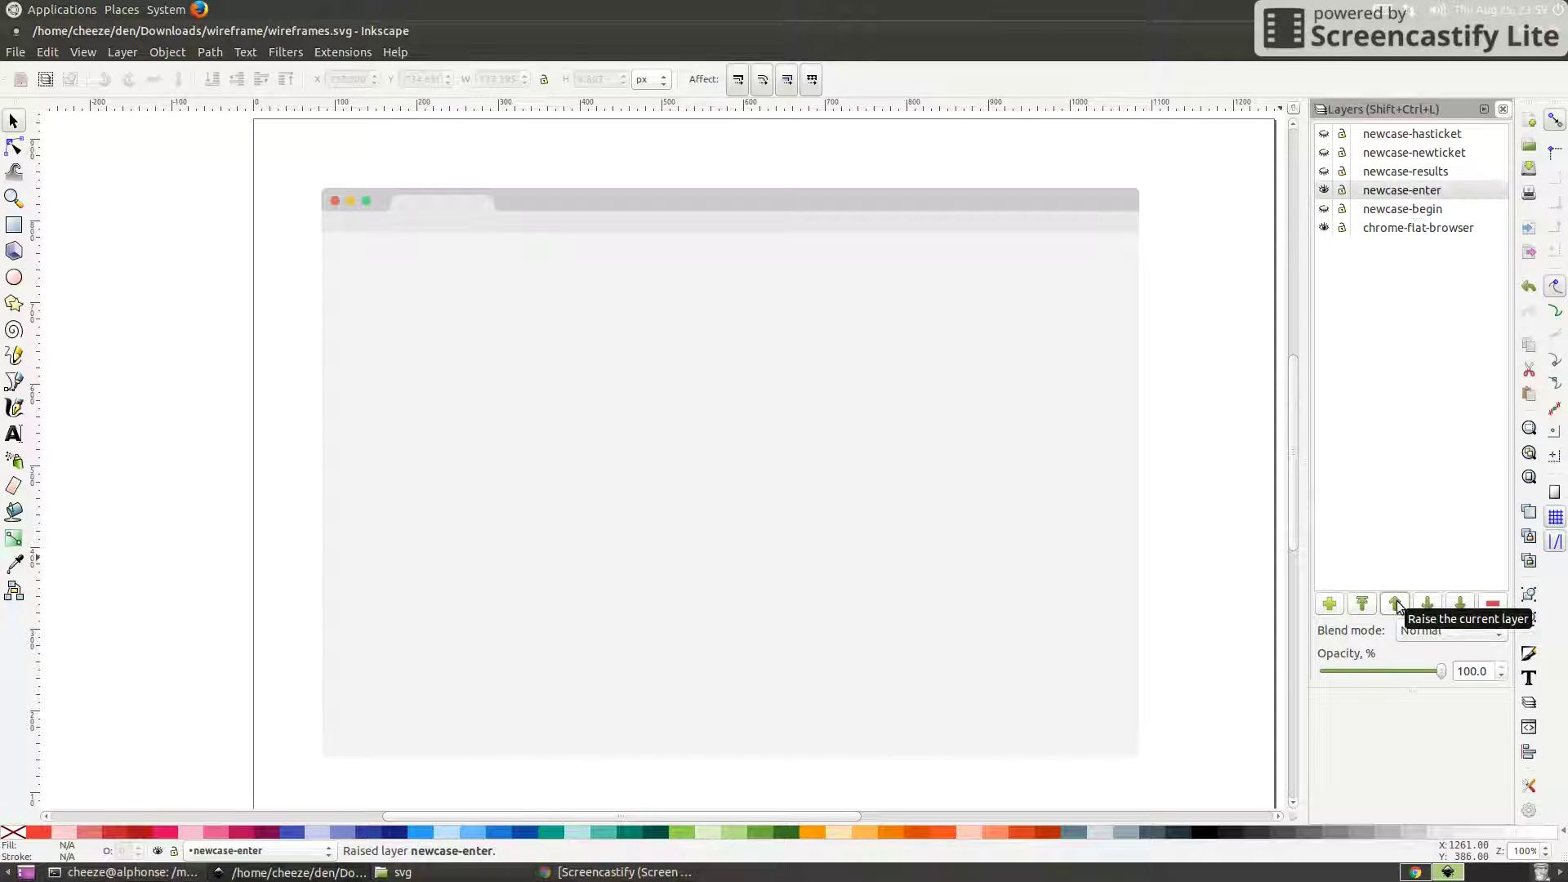
left_click(1395, 604)
left_click(1395, 604)
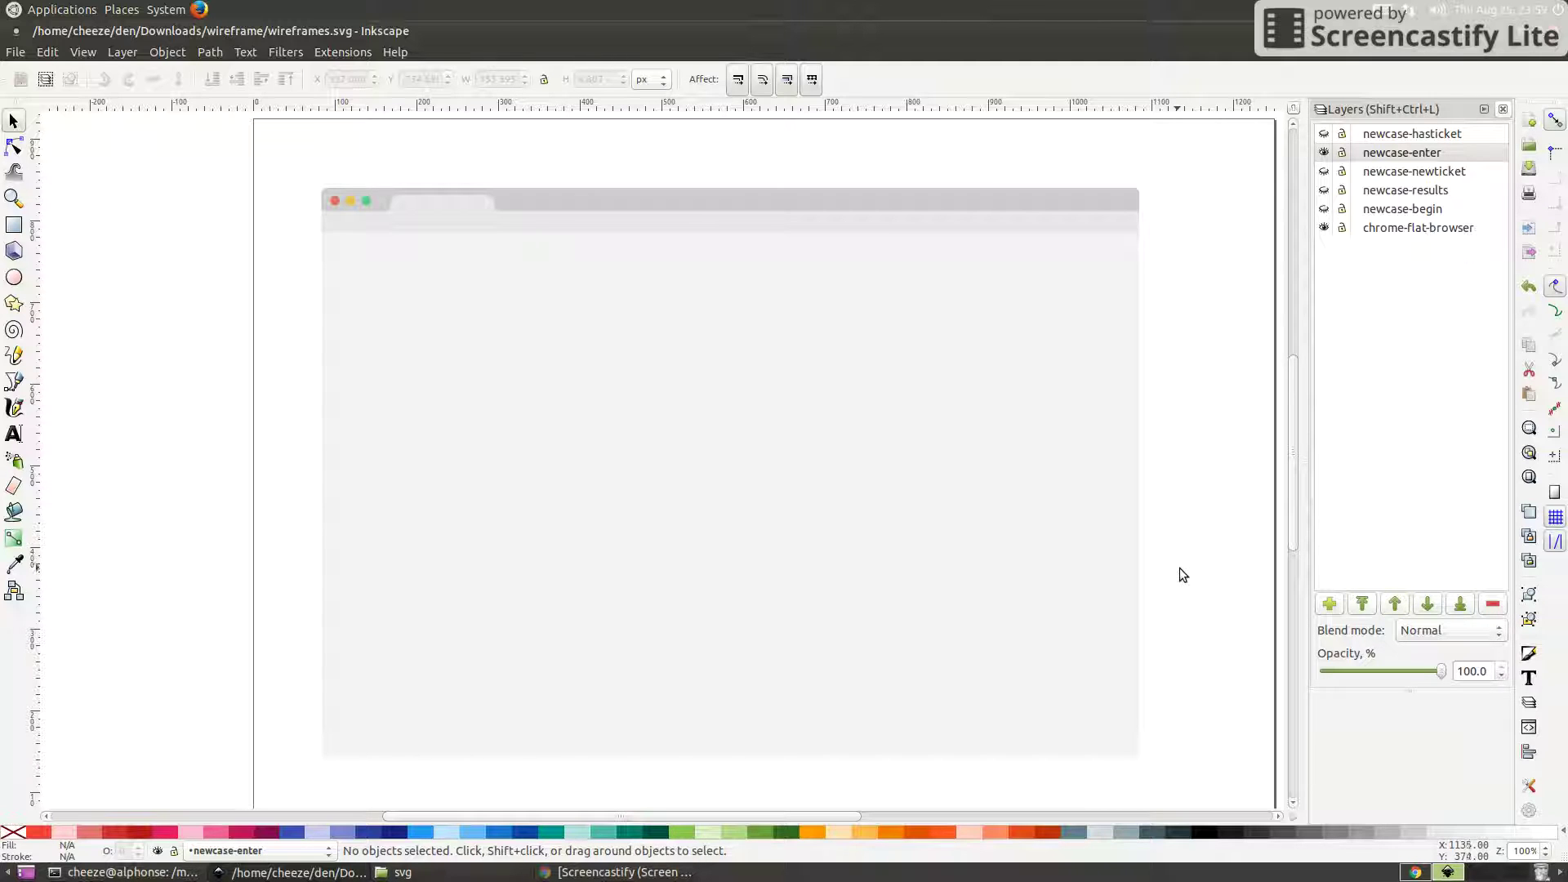
key("ctrl+a")
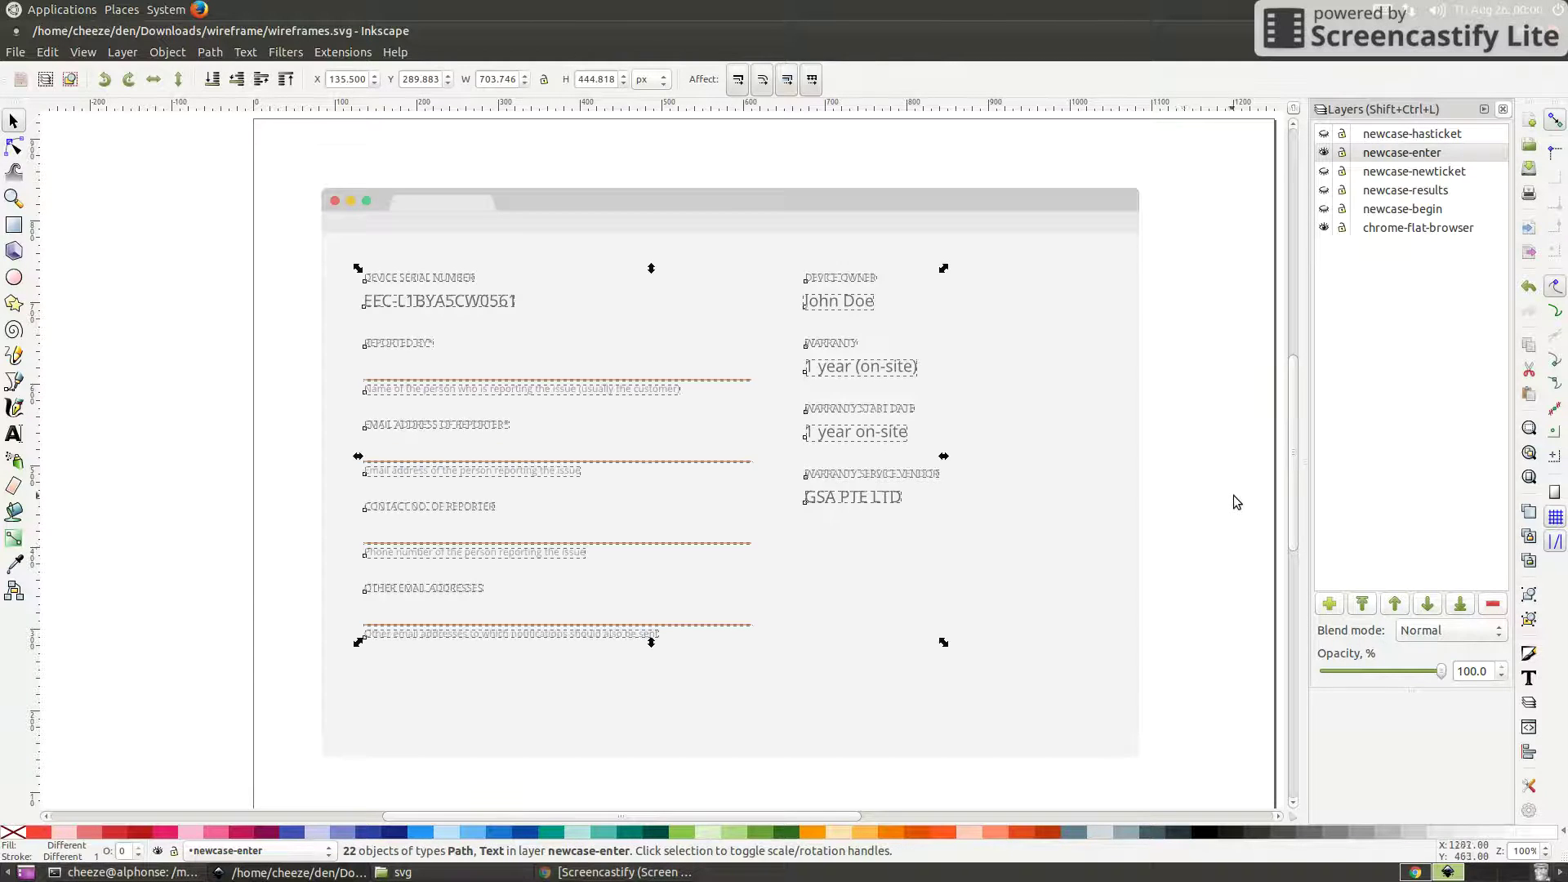
left_click(1233, 501)
Draw a rectangle about 155 × 39 px below the Other Email Addresses field and fill it with dark orange.
left_click(14, 225)
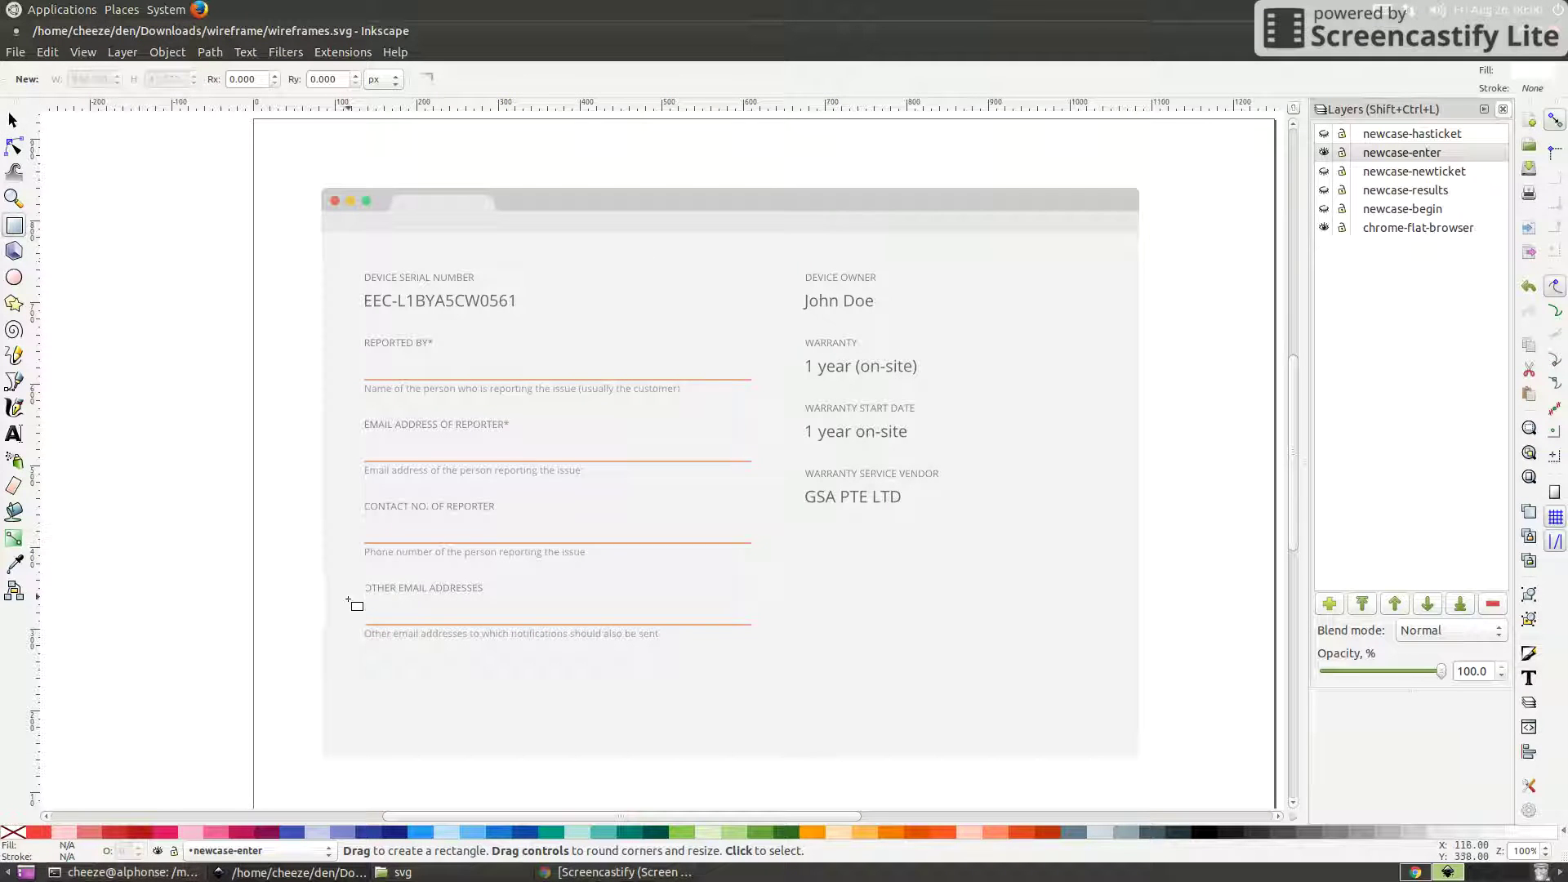
double_click(1380, 152)
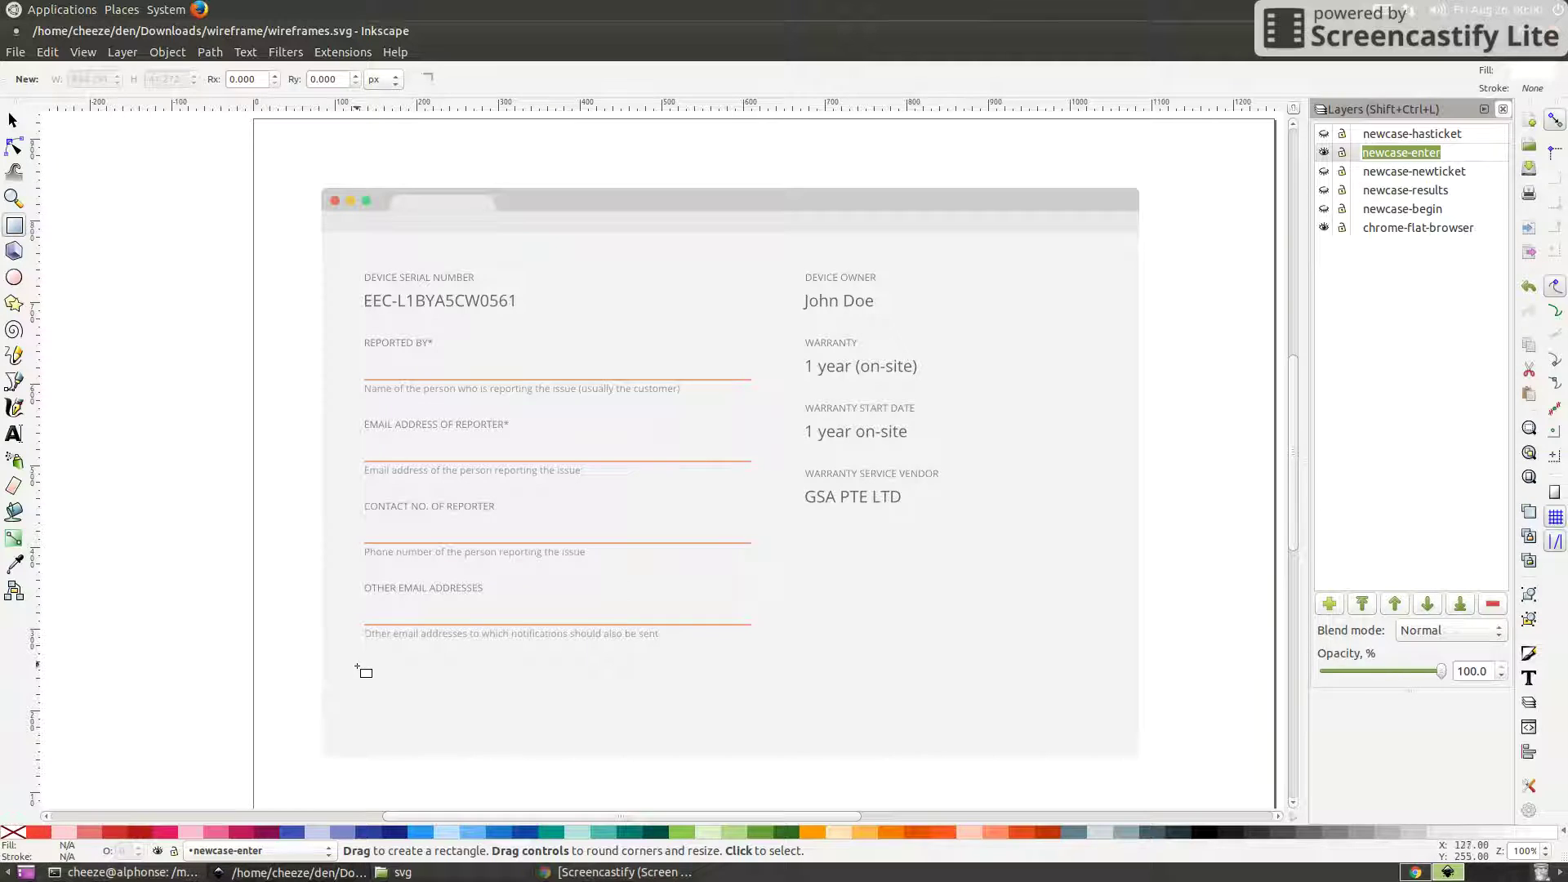
left_click_drag(360, 664, 519, 703)
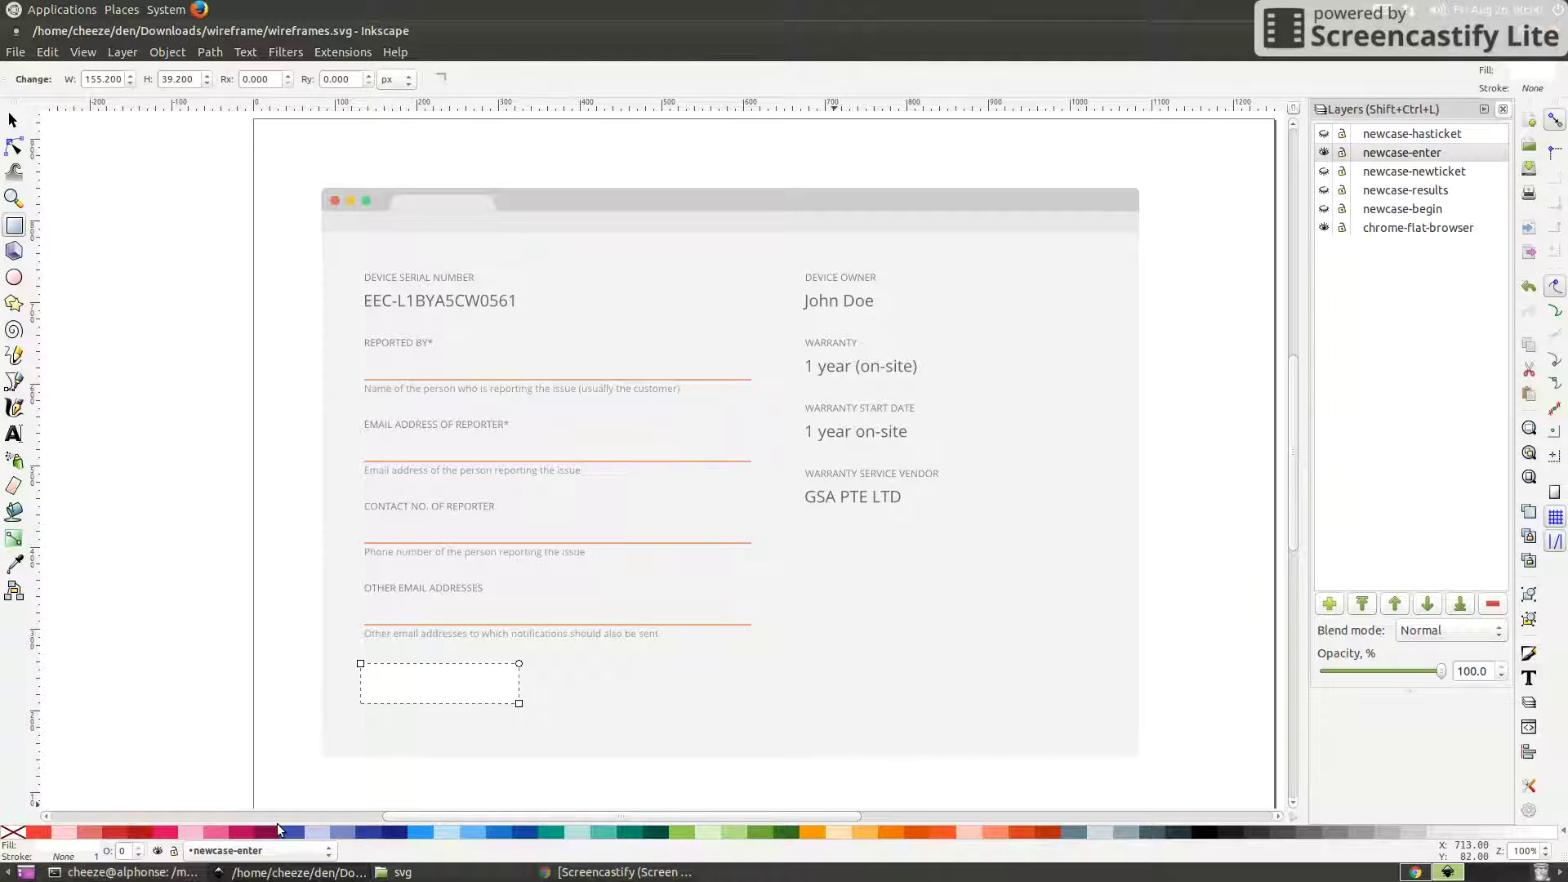
left_click(924, 832)
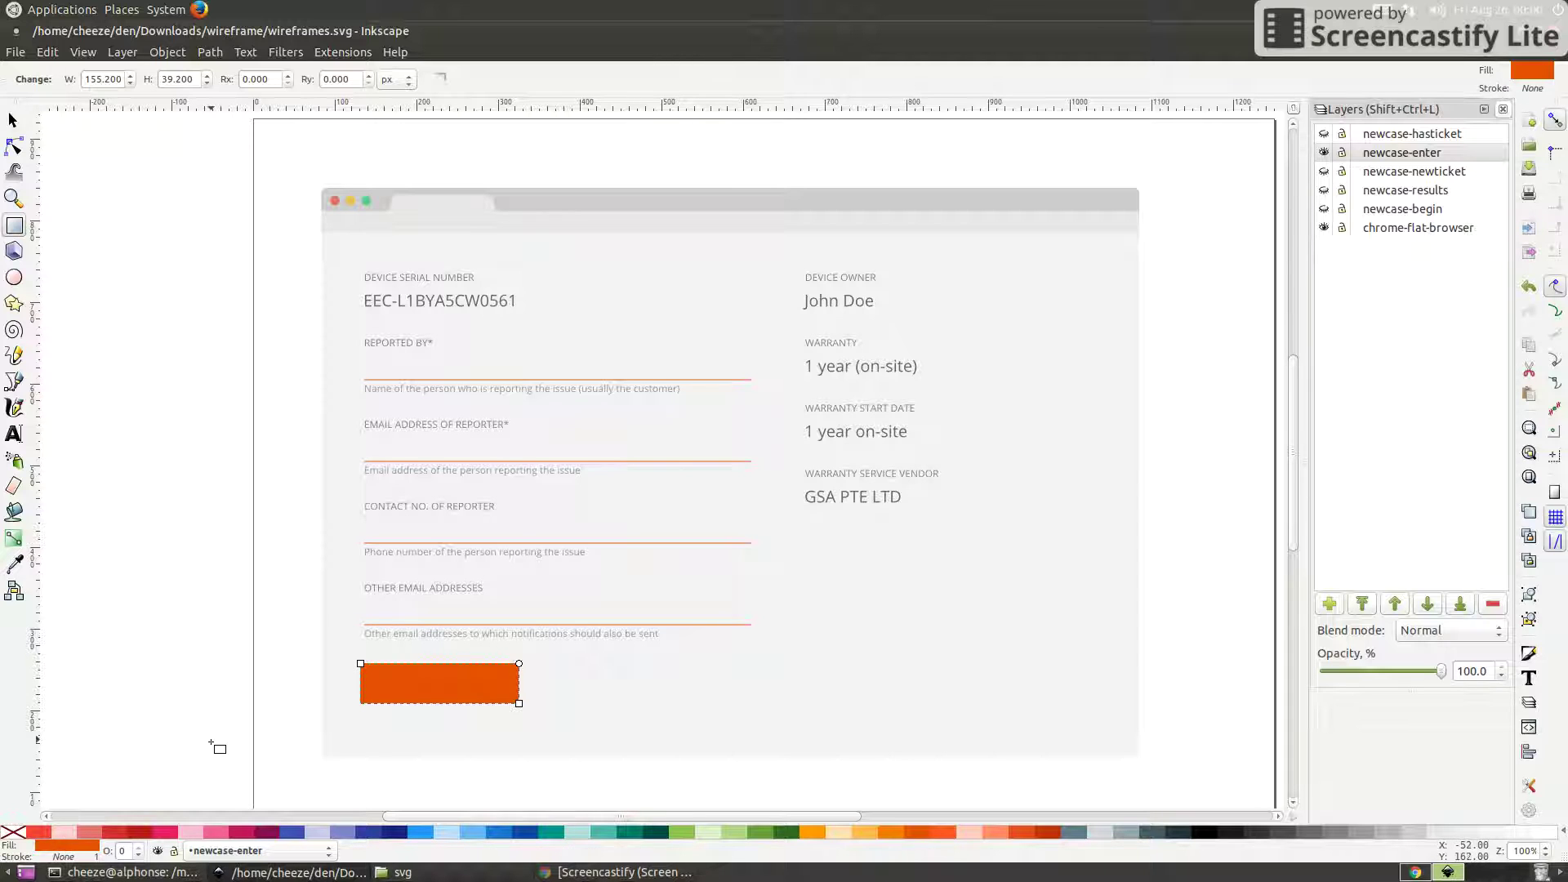
Add the text SAVE on the orange rectangle and color it white.
key("t")
left_click(438, 685)
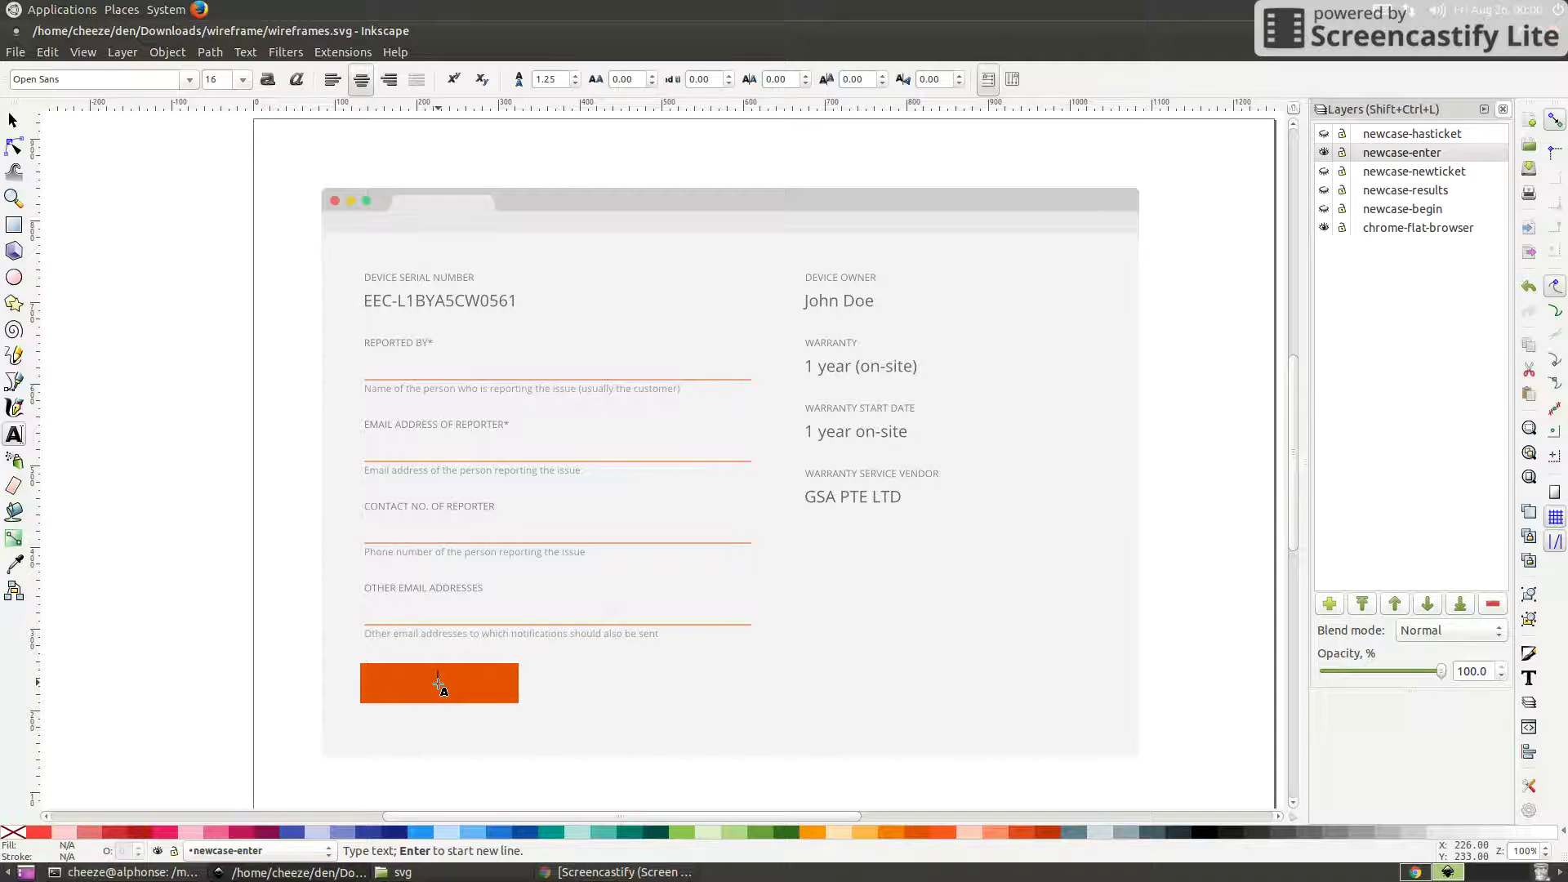
type("SAVE")
key("F1")
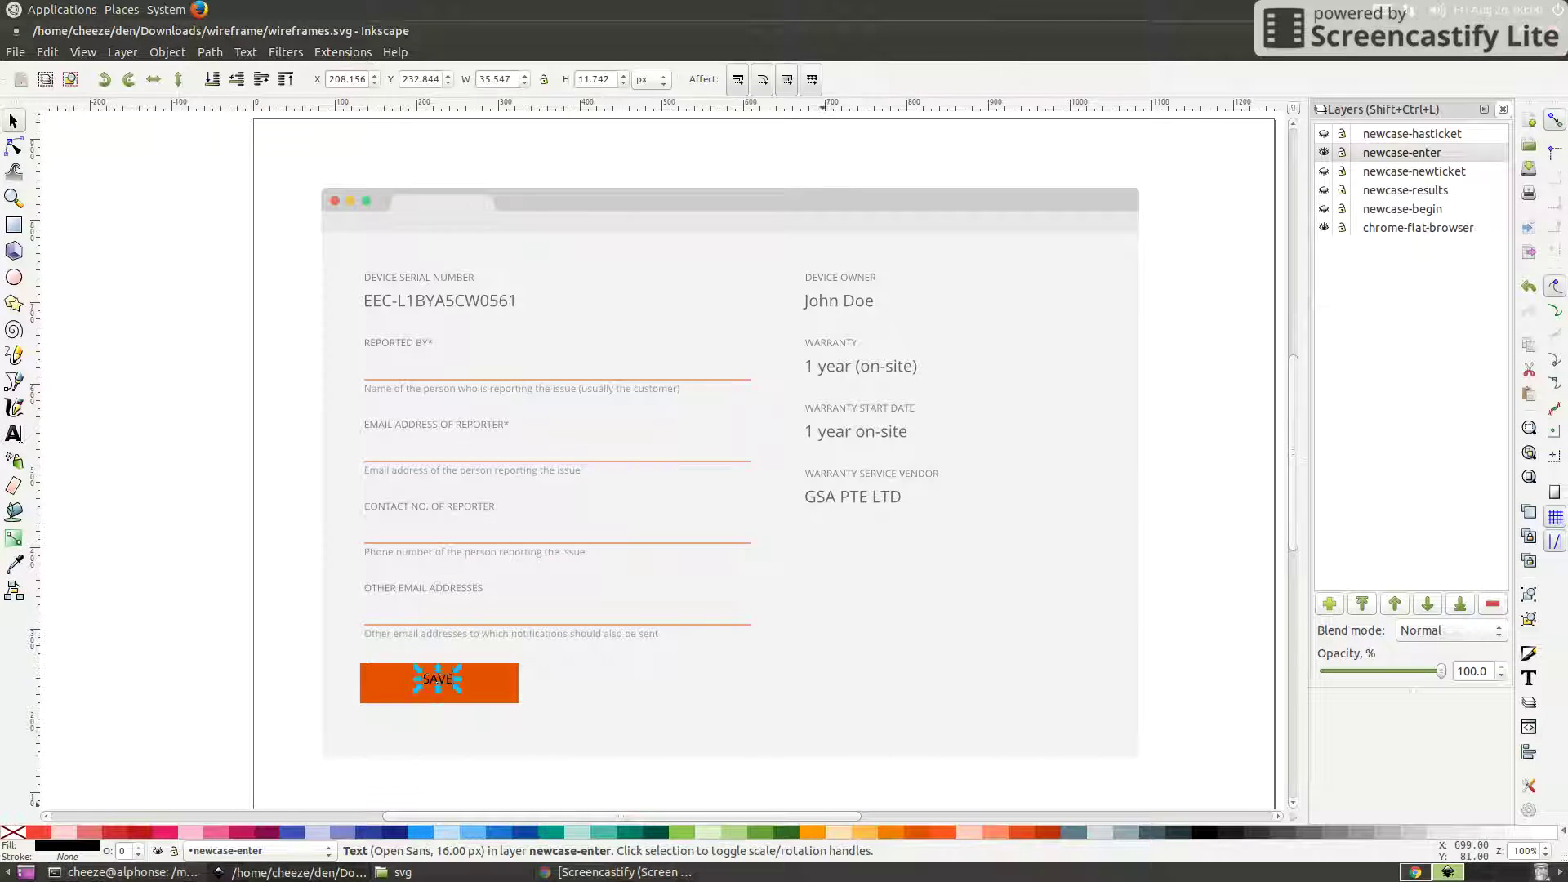
left_click(1479, 839)
Center the SAVE text and the orange rectangle on each other both horizontally and vertically.
left_click_drag(575, 800, 282, 647)
key("shift+ctrl+a")
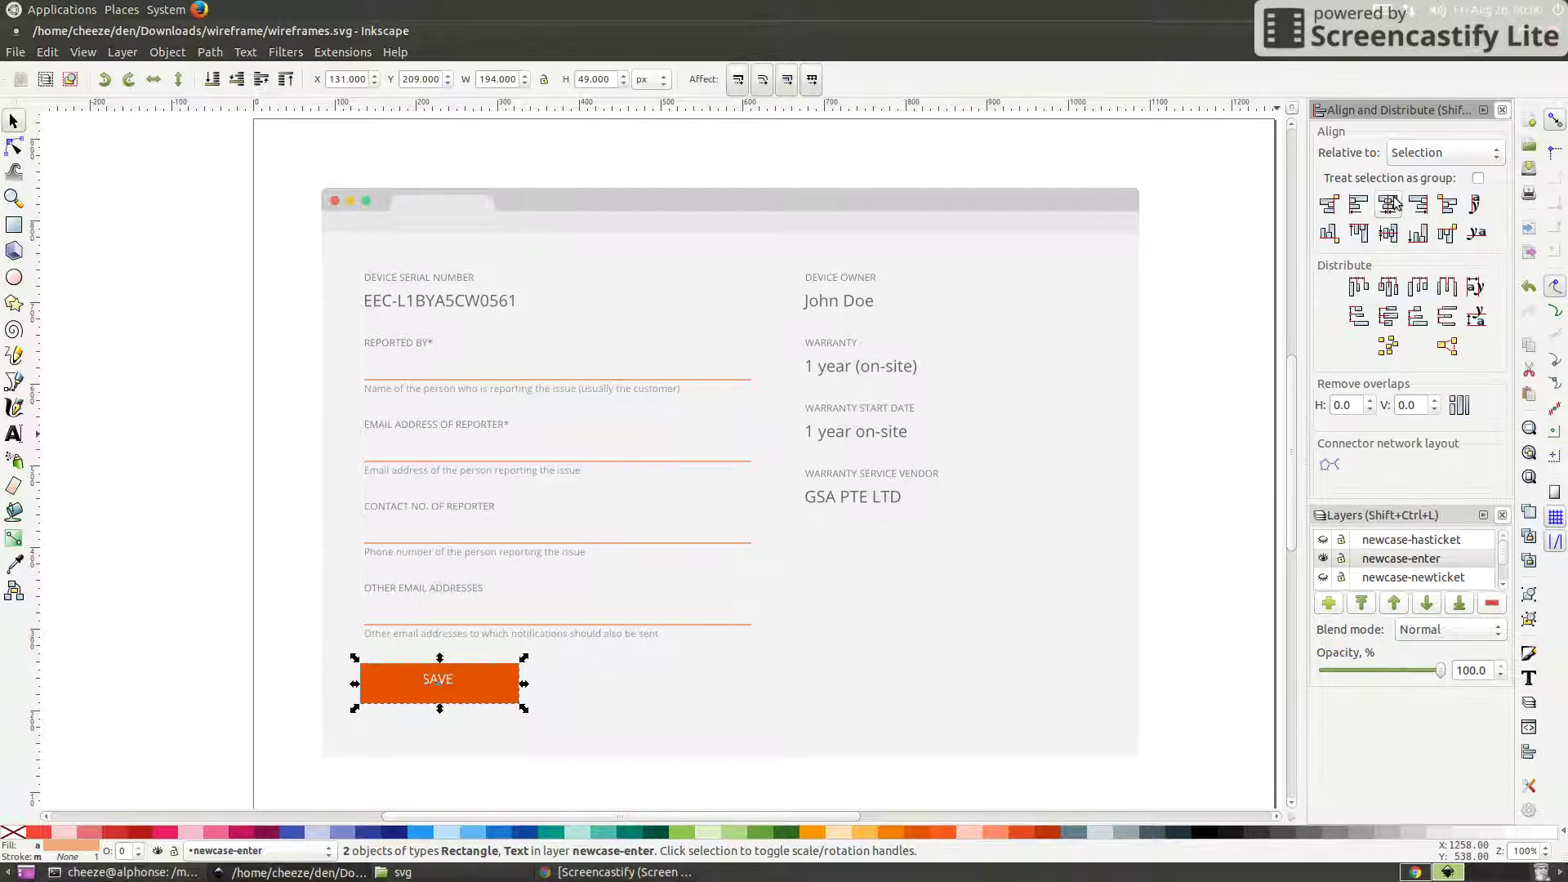
left_click(1395, 204)
left_click(1388, 233)
left_click(1502, 109)
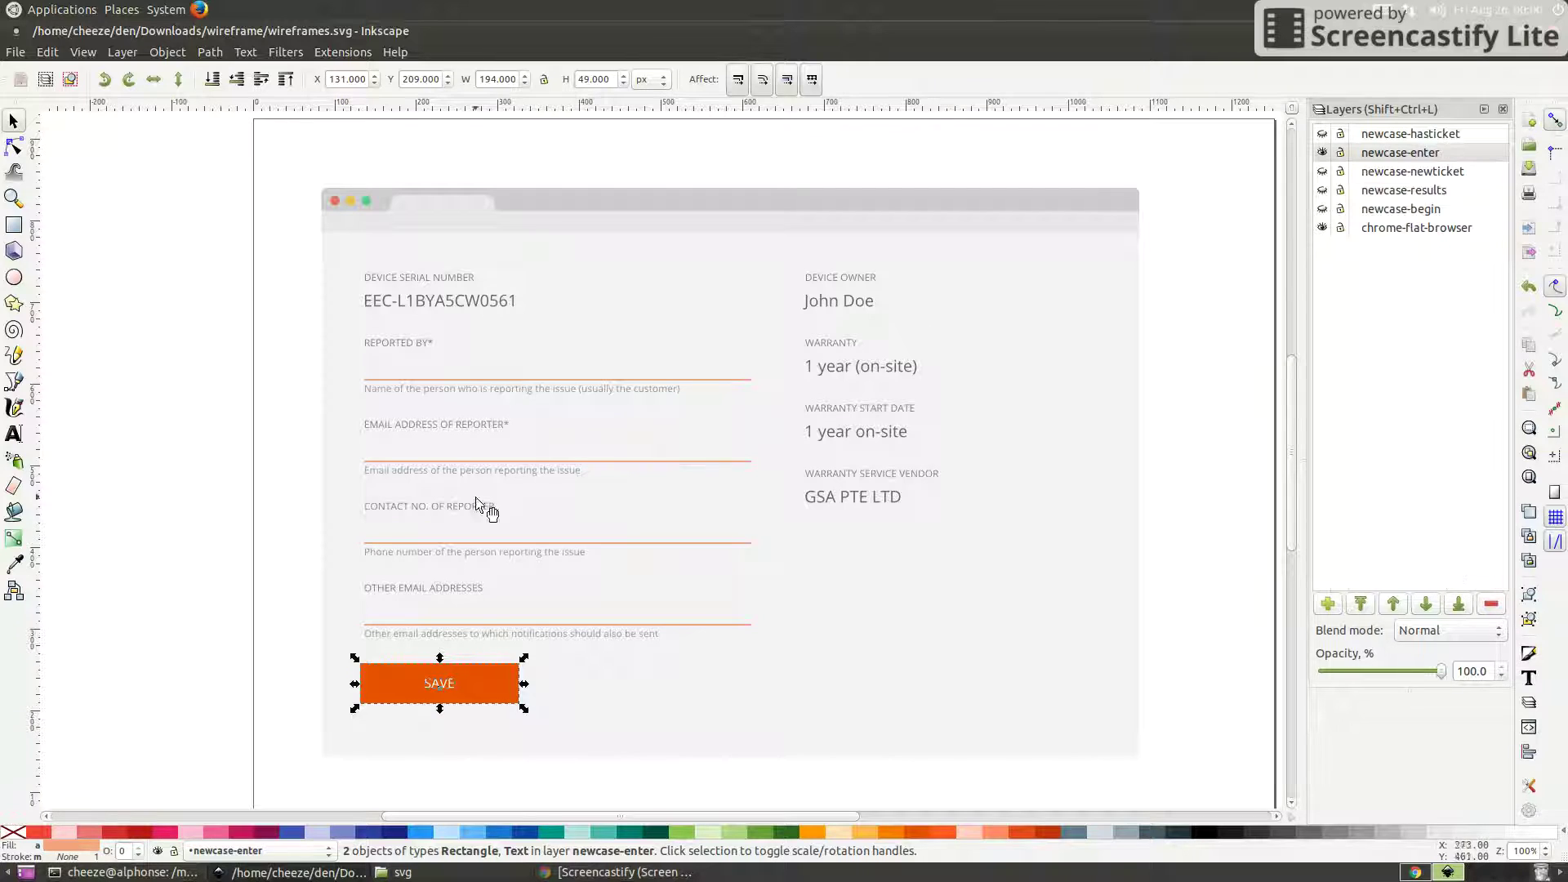
left_click(252, 718)
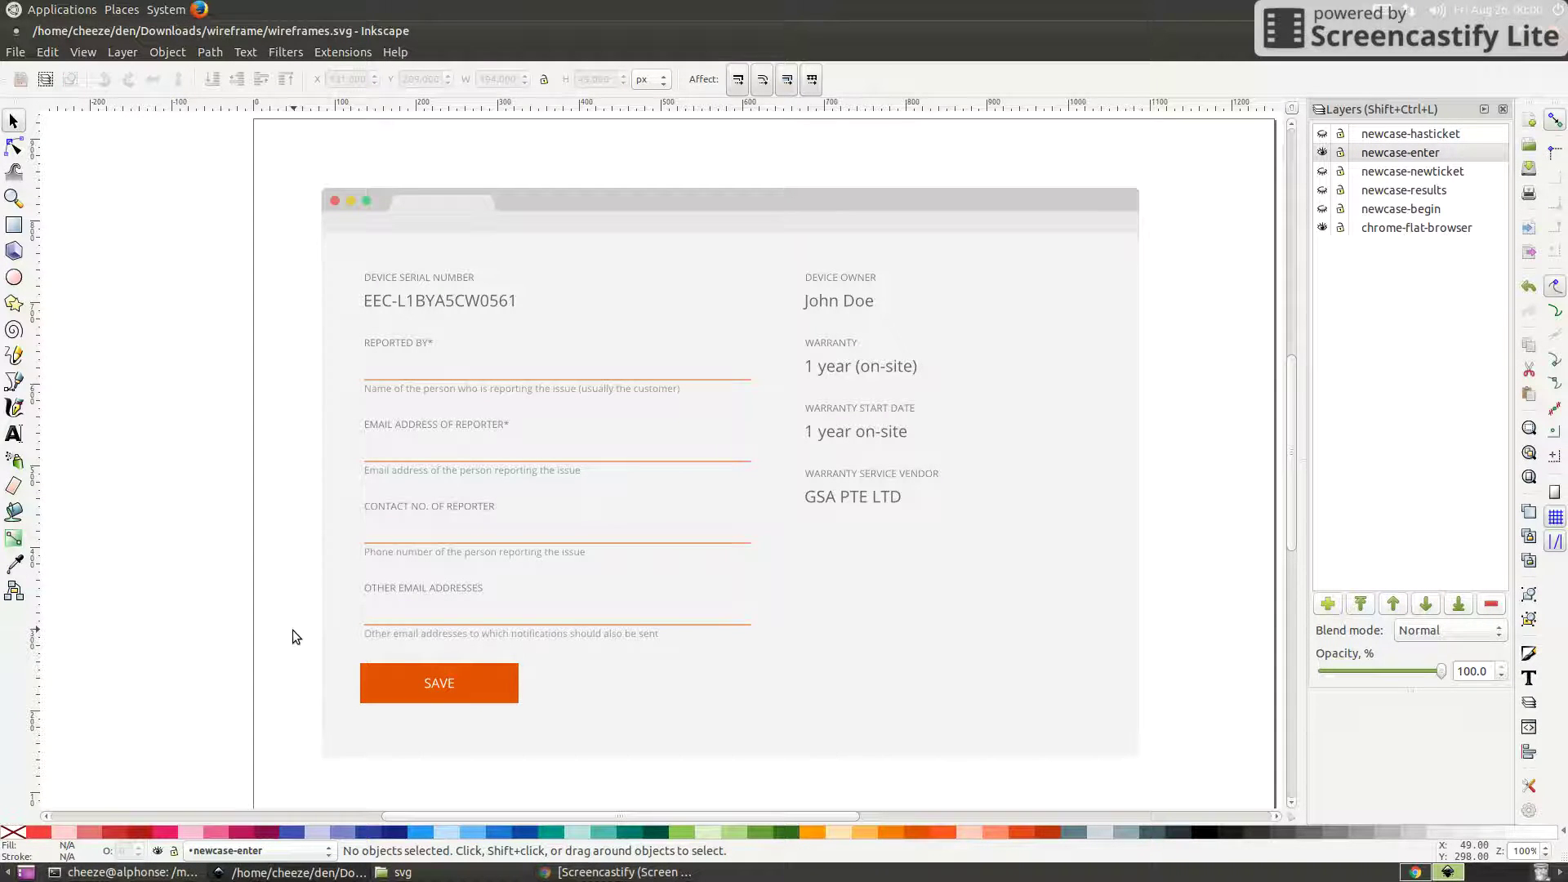
Check the CREATE NEW TICKET button on the newcase-newticket layer, and return to showing only newcase-enter over the browser frame.
left_click(1322, 153)
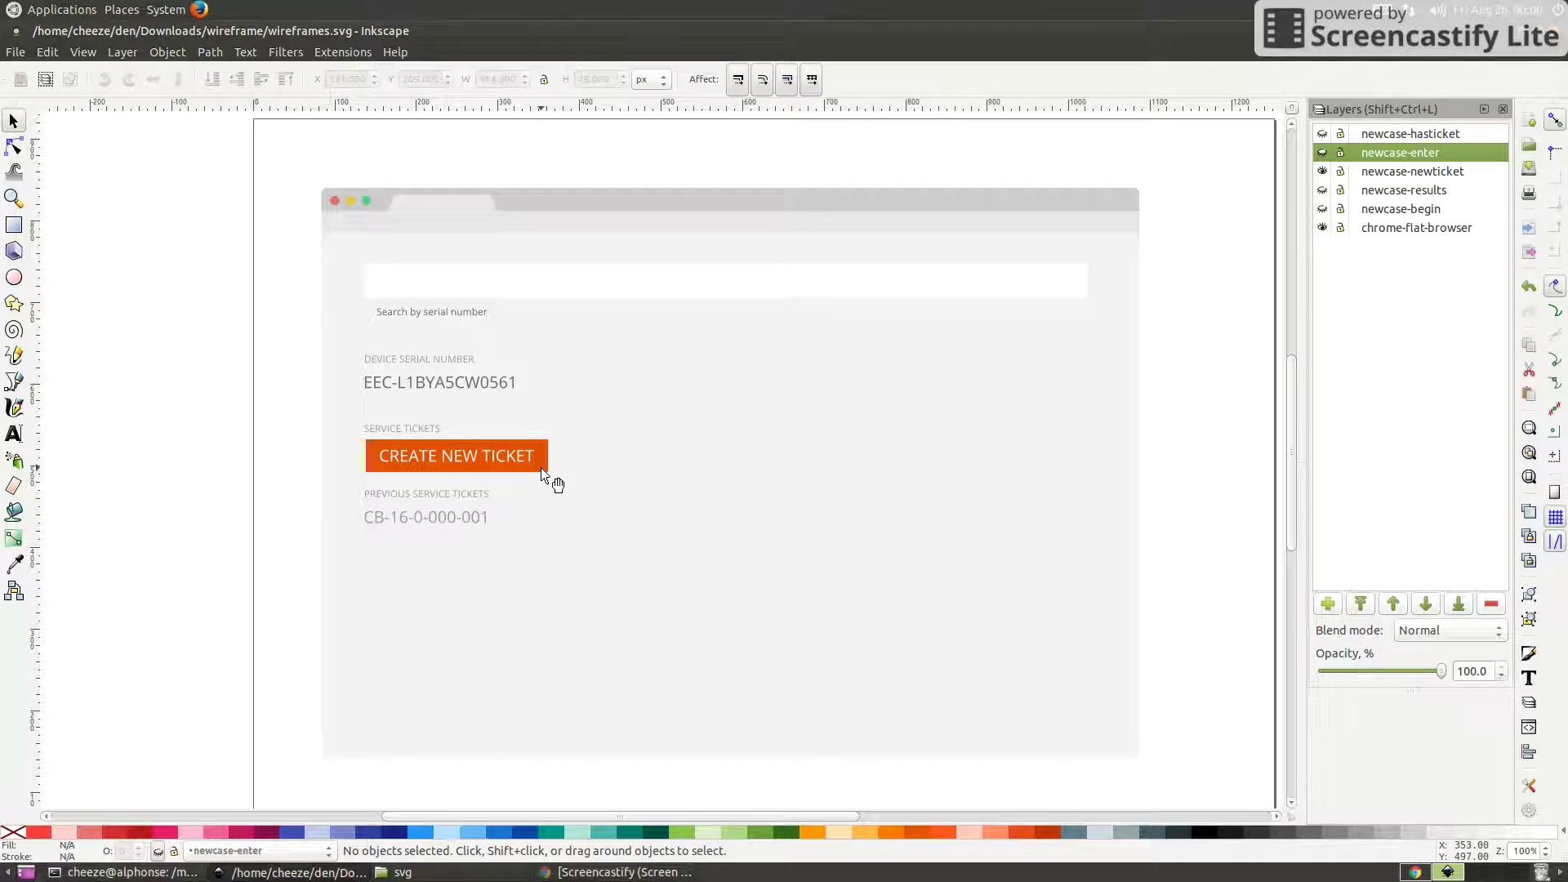
left_click(541, 470)
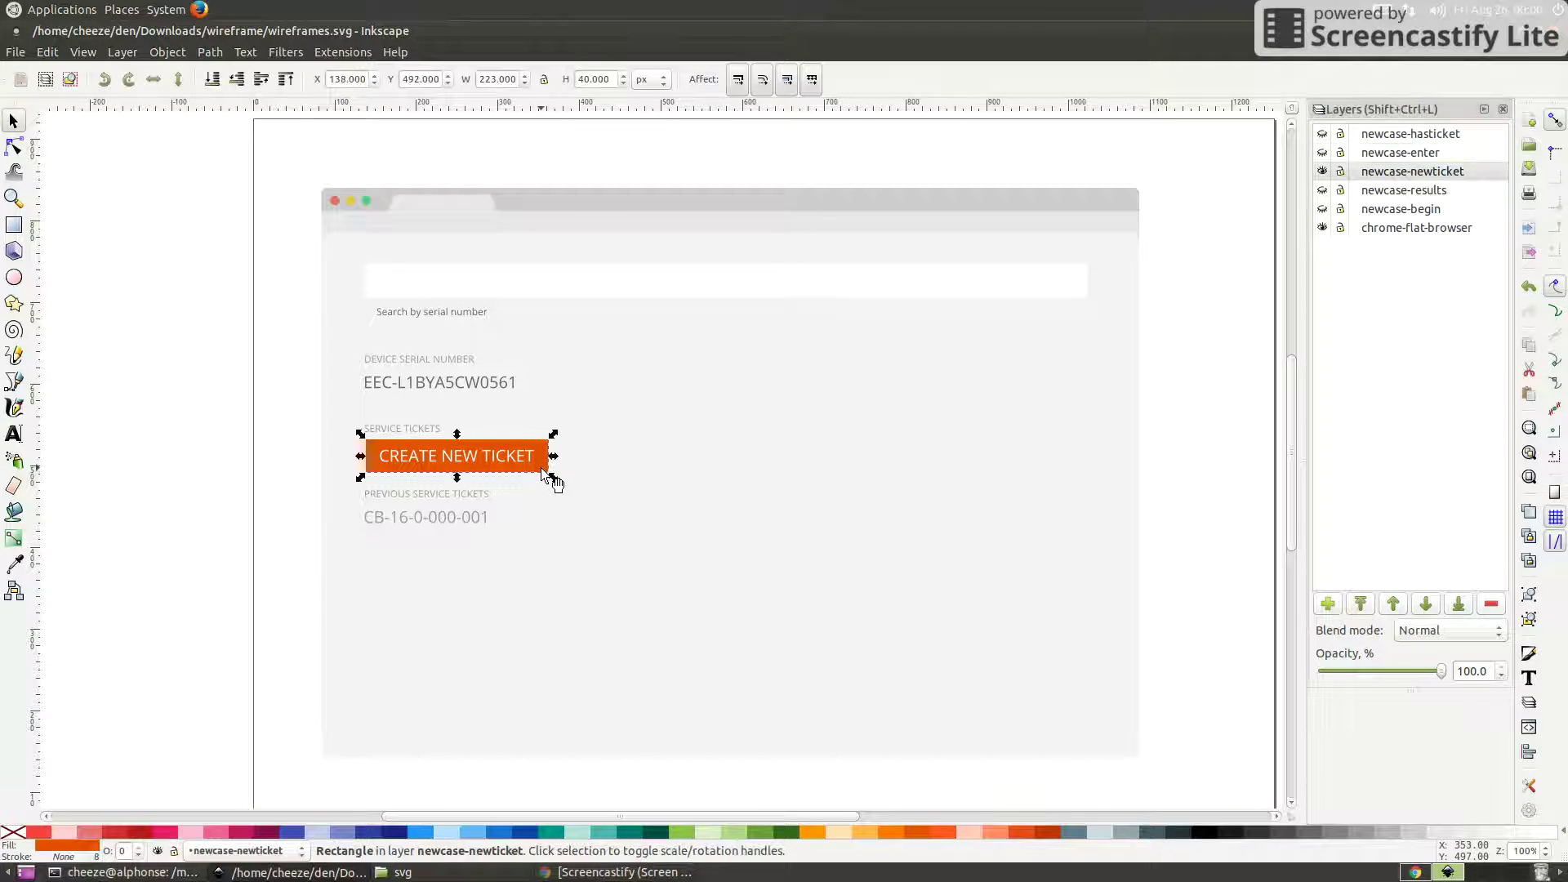
left_click(1322, 171)
left_click(1322, 152)
left_click(1366, 155)
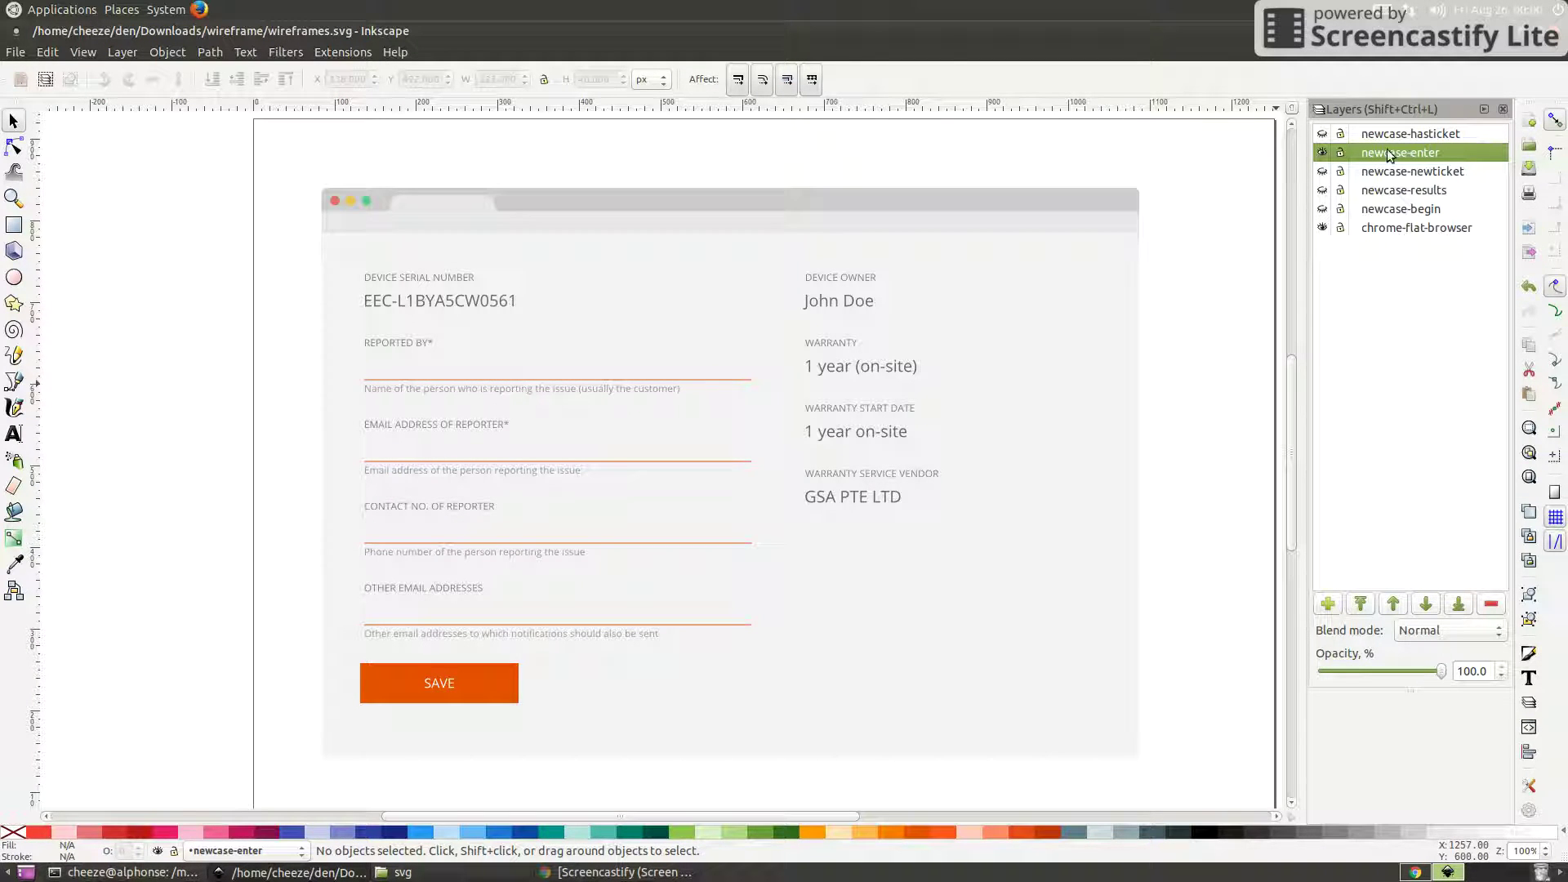
Set the object Id of the browser frame group on the newcase-enter layer to screen-newcase-enter.
left_click_drag(1389, 155, 990, 556)
right_click(982, 546)
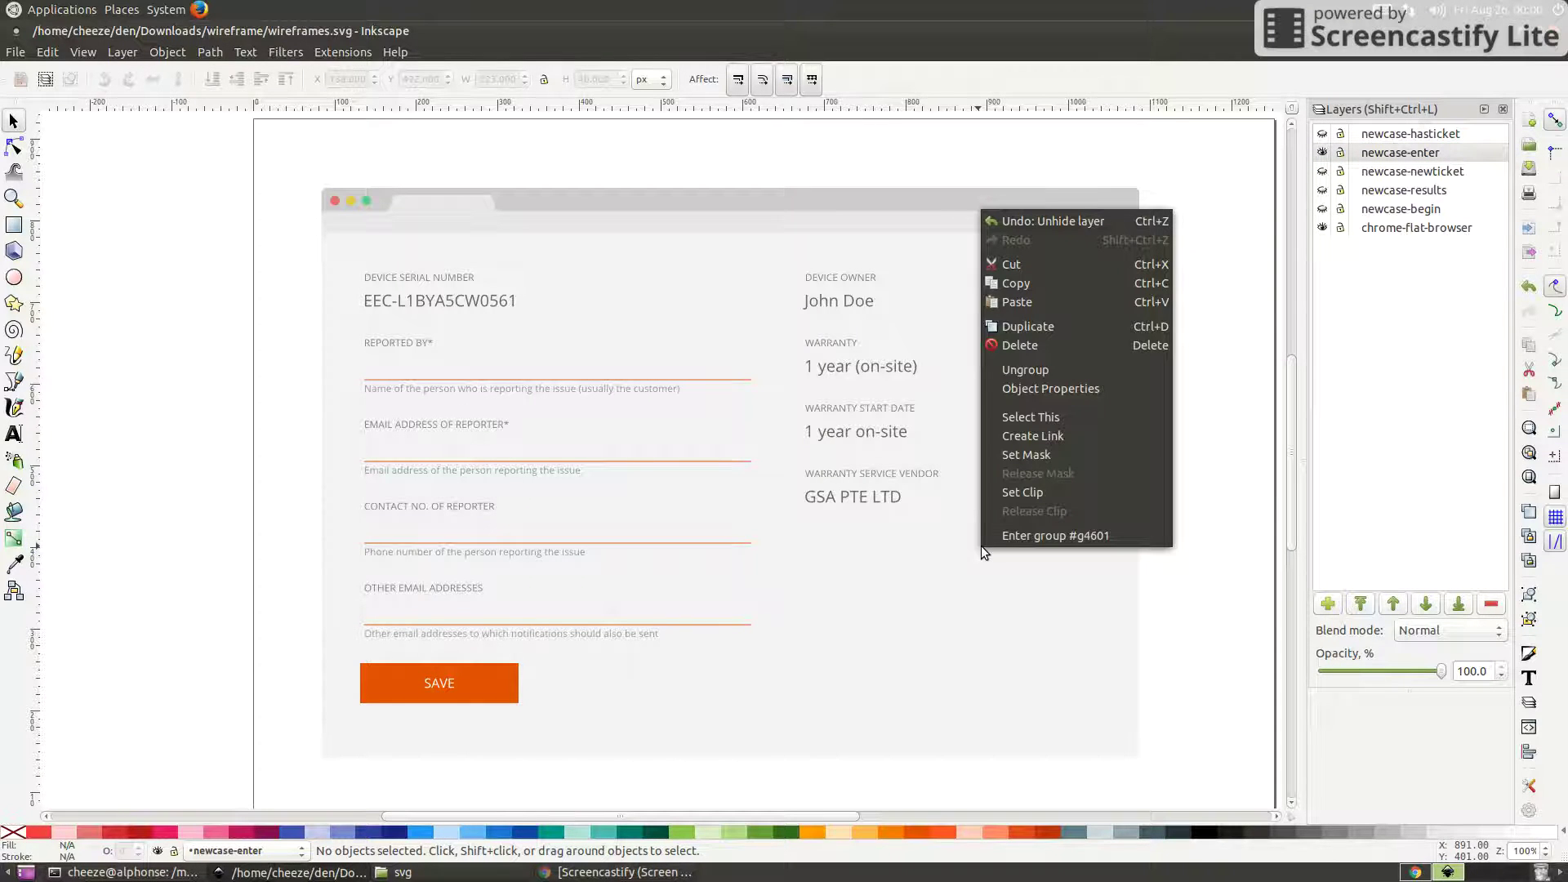
left_click(856, 602)
left_click(938, 619)
right_click(934, 604)
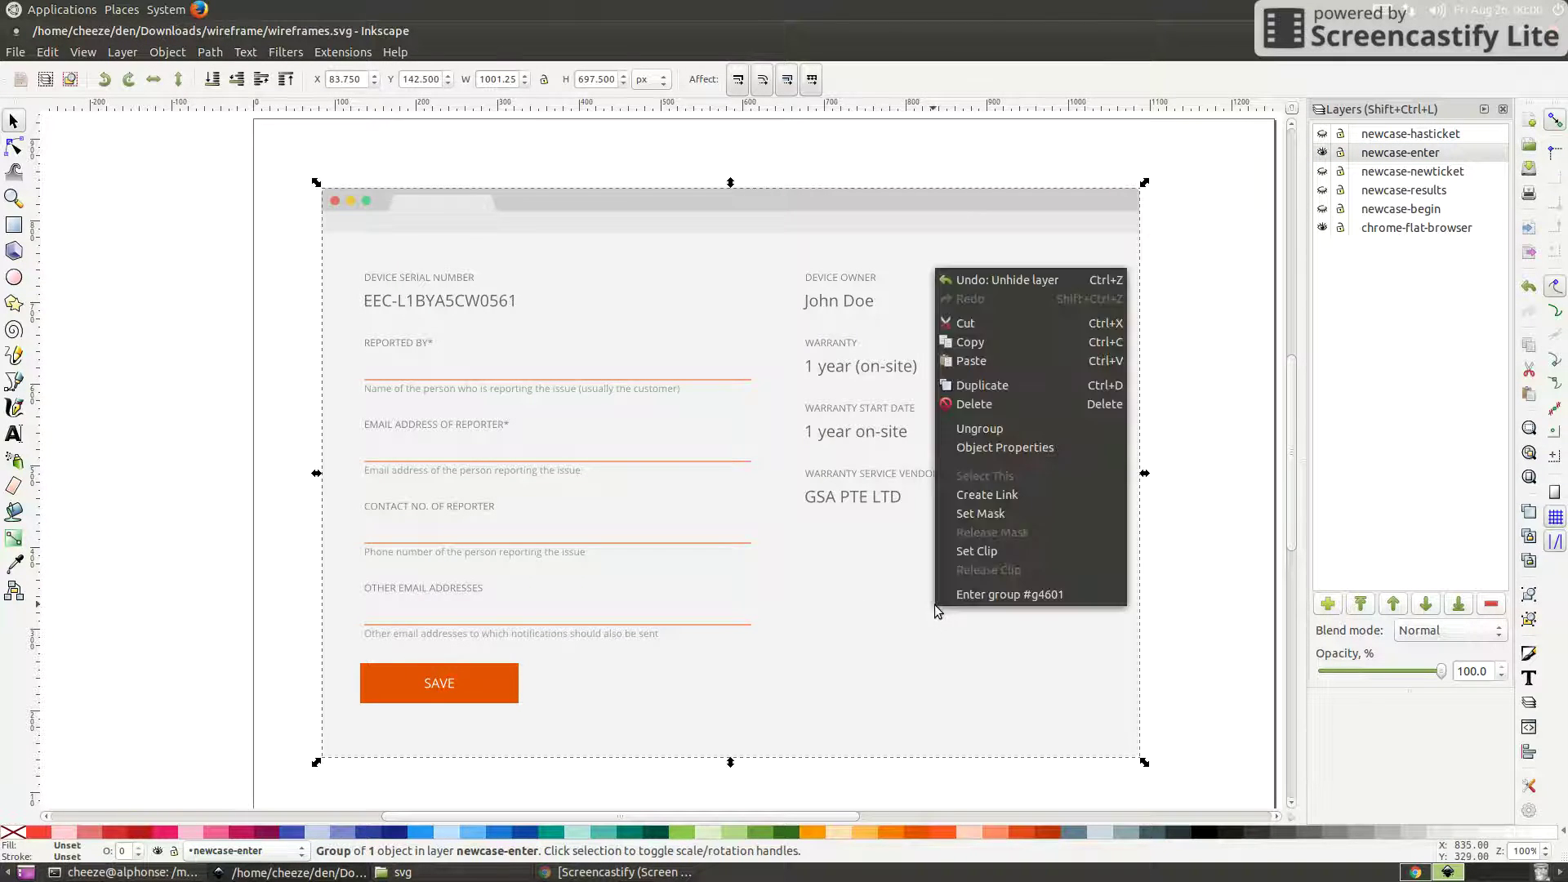
left_click(998, 448)
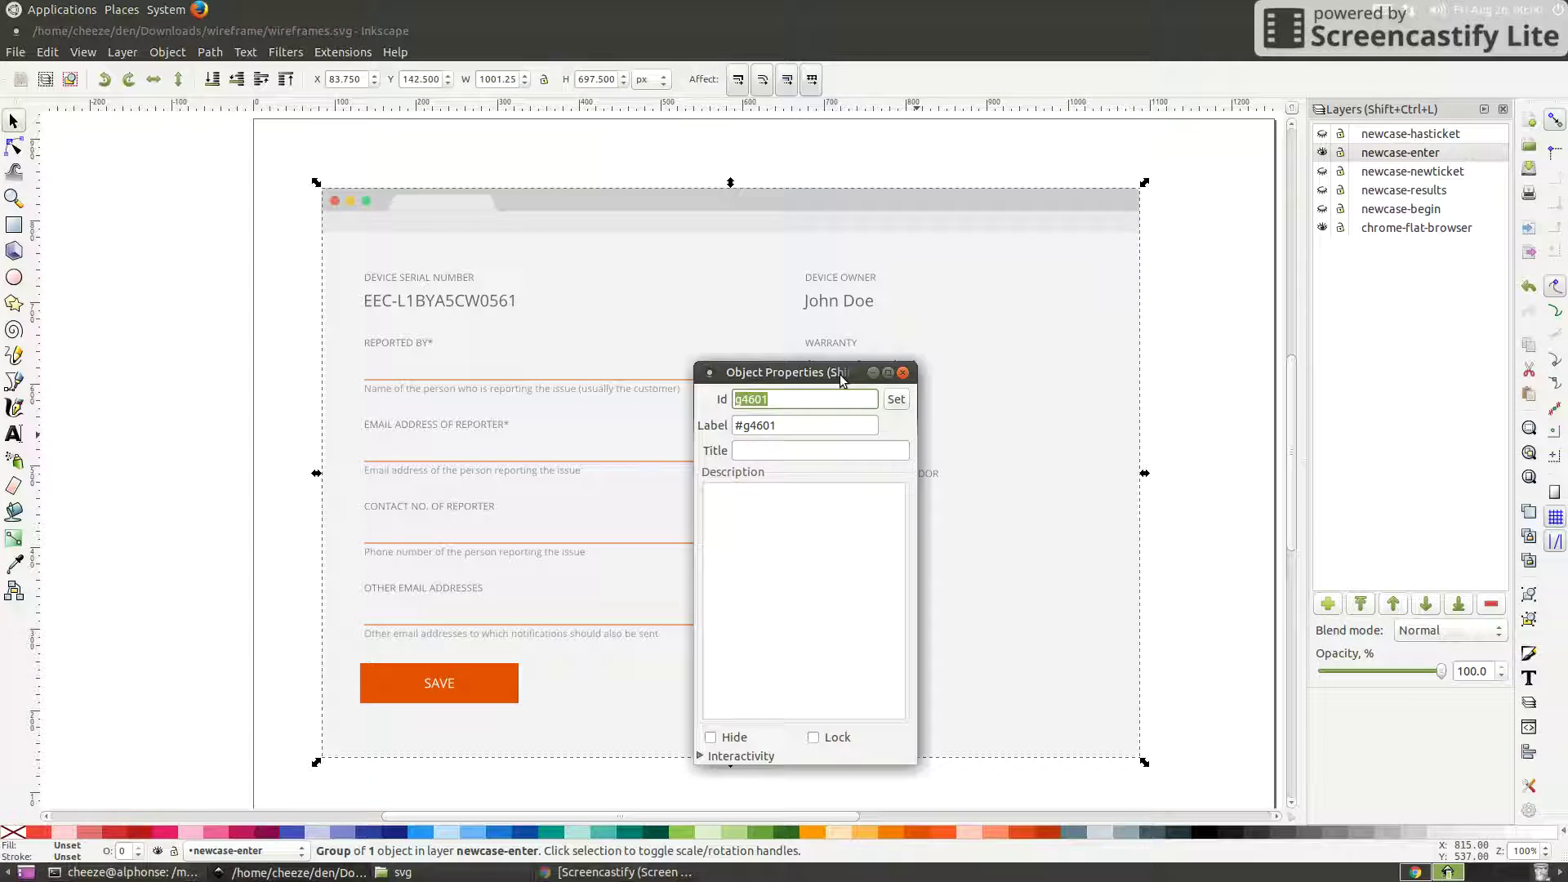
type("screen-n")
type("ewcase")
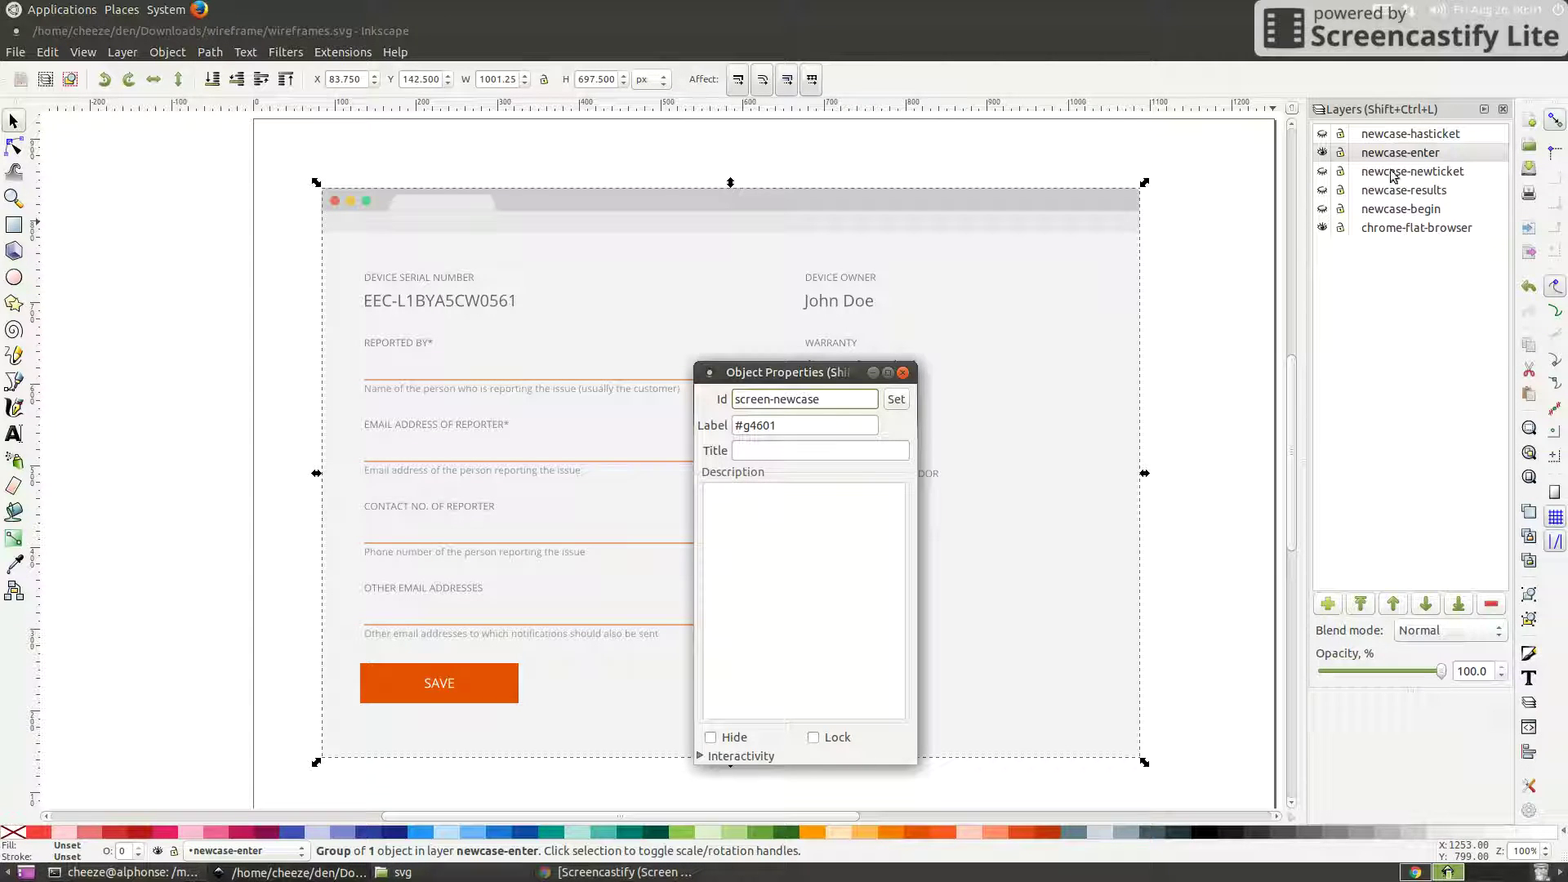
type("-enter")
left_click(899, 404)
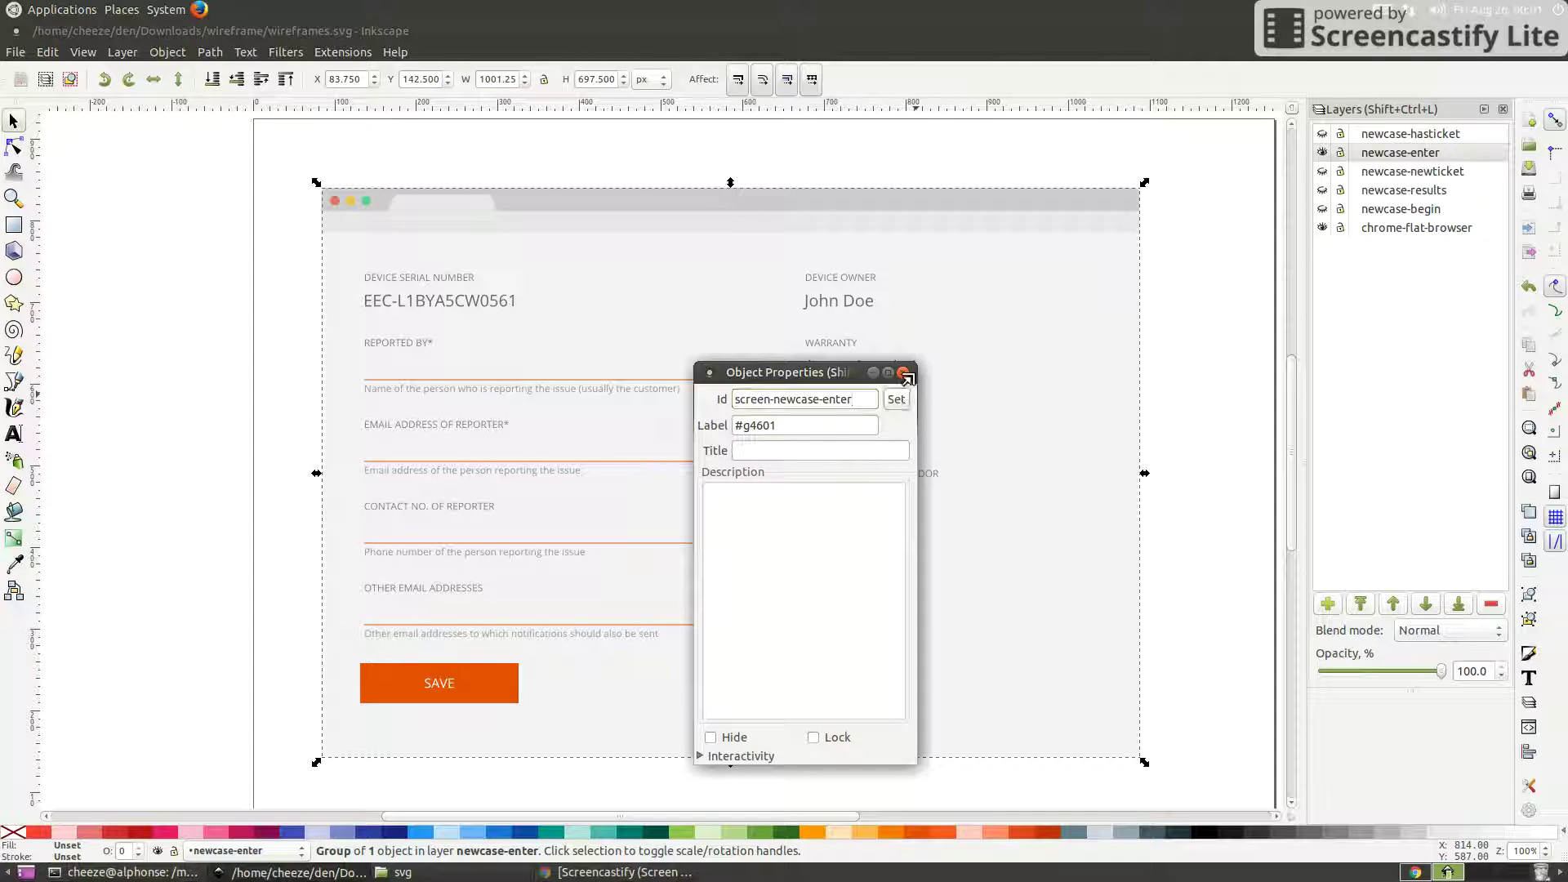
left_click(903, 372)
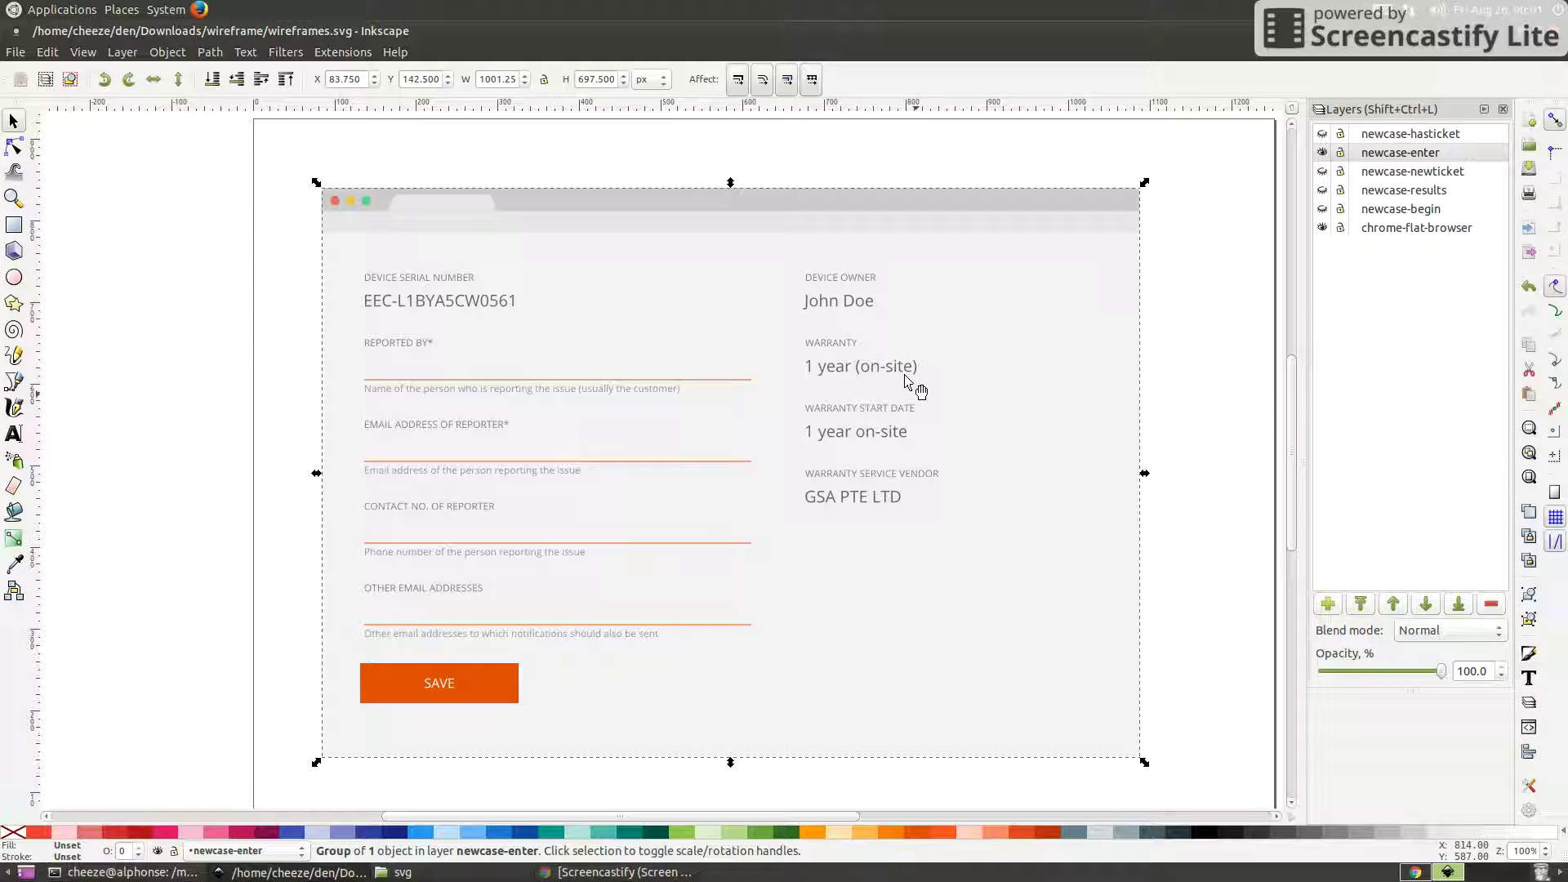
Hide newcase-enter, show newcase-newticket, and open the object properties of the CREATE NEW TICKET button's rectangle.
left_click(1322, 152)
left_click(1322, 171)
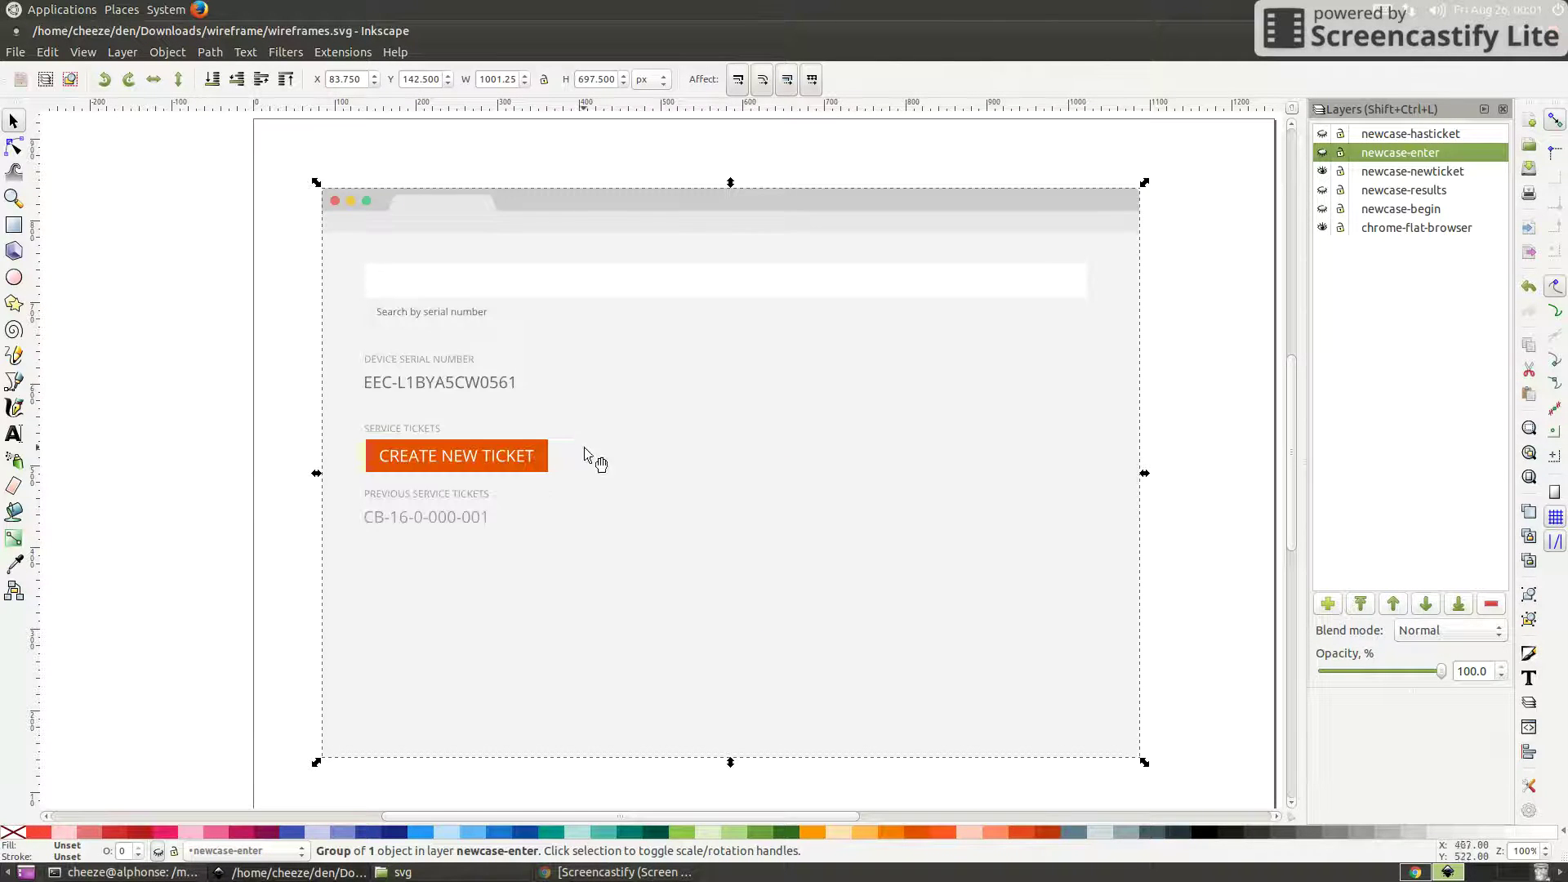
left_click(544, 472)
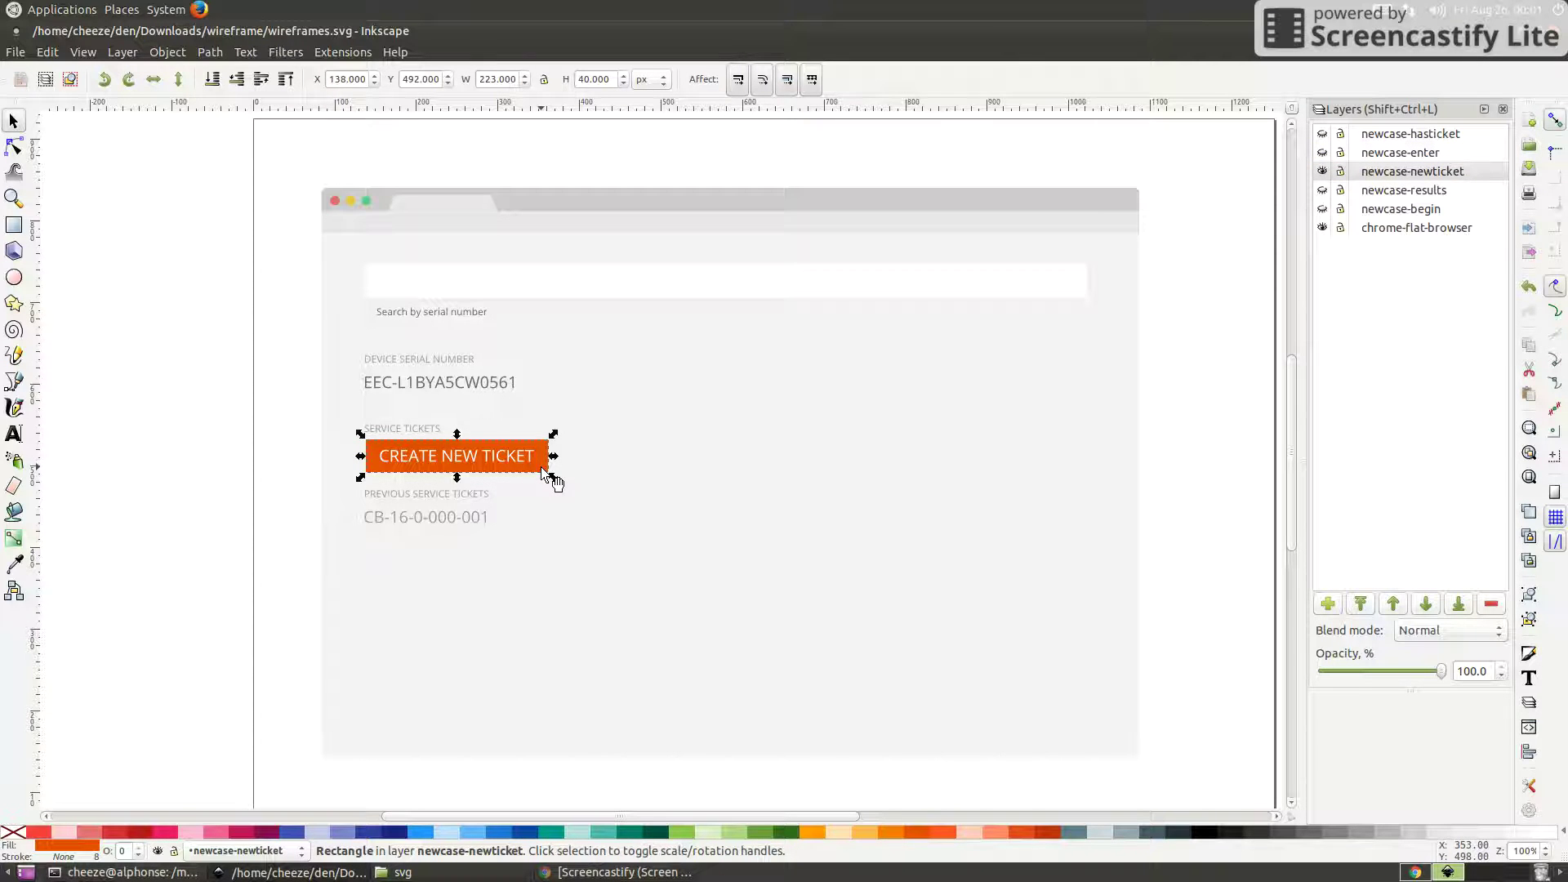
right_click(544, 473)
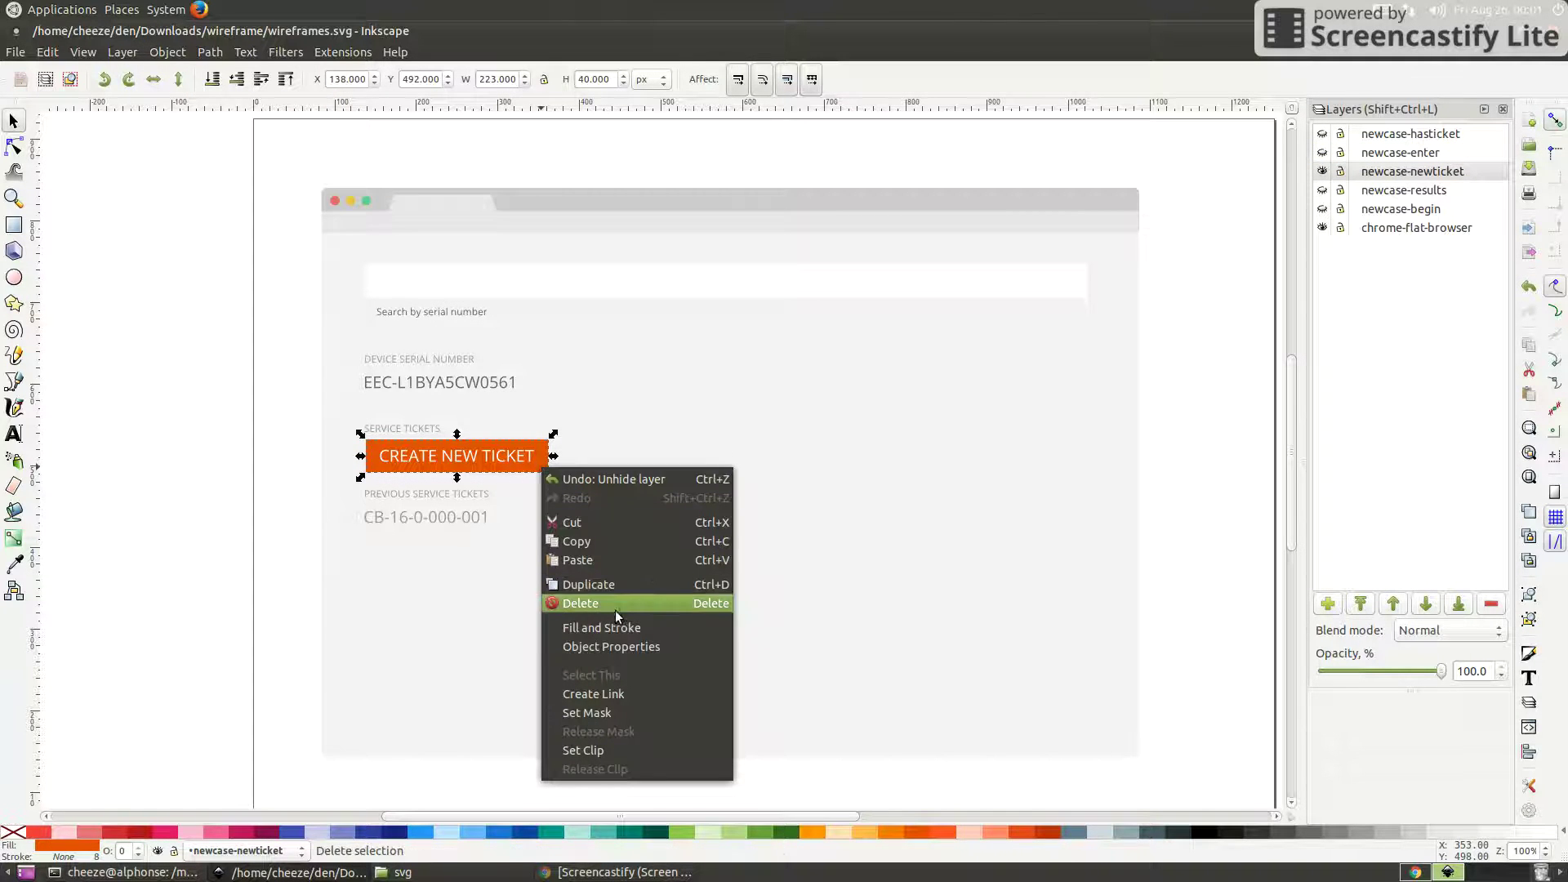
left_click(625, 647)
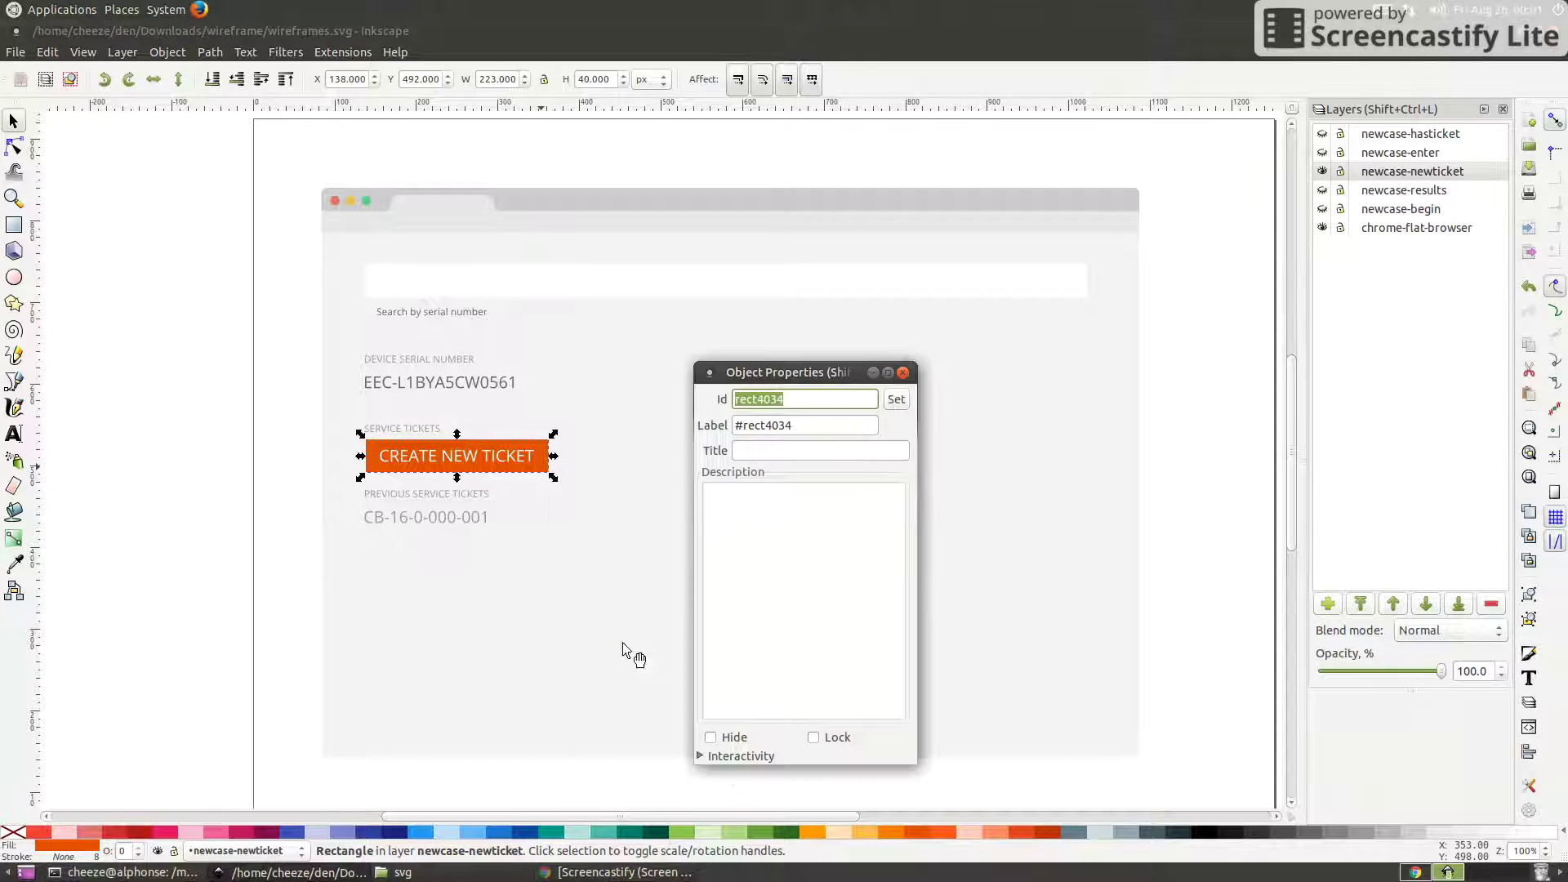
Review the onclick handler of the CREATE NEW TICKET rectangle, checking the function name, event argument and target screen, and close its properties.
left_click(751, 754)
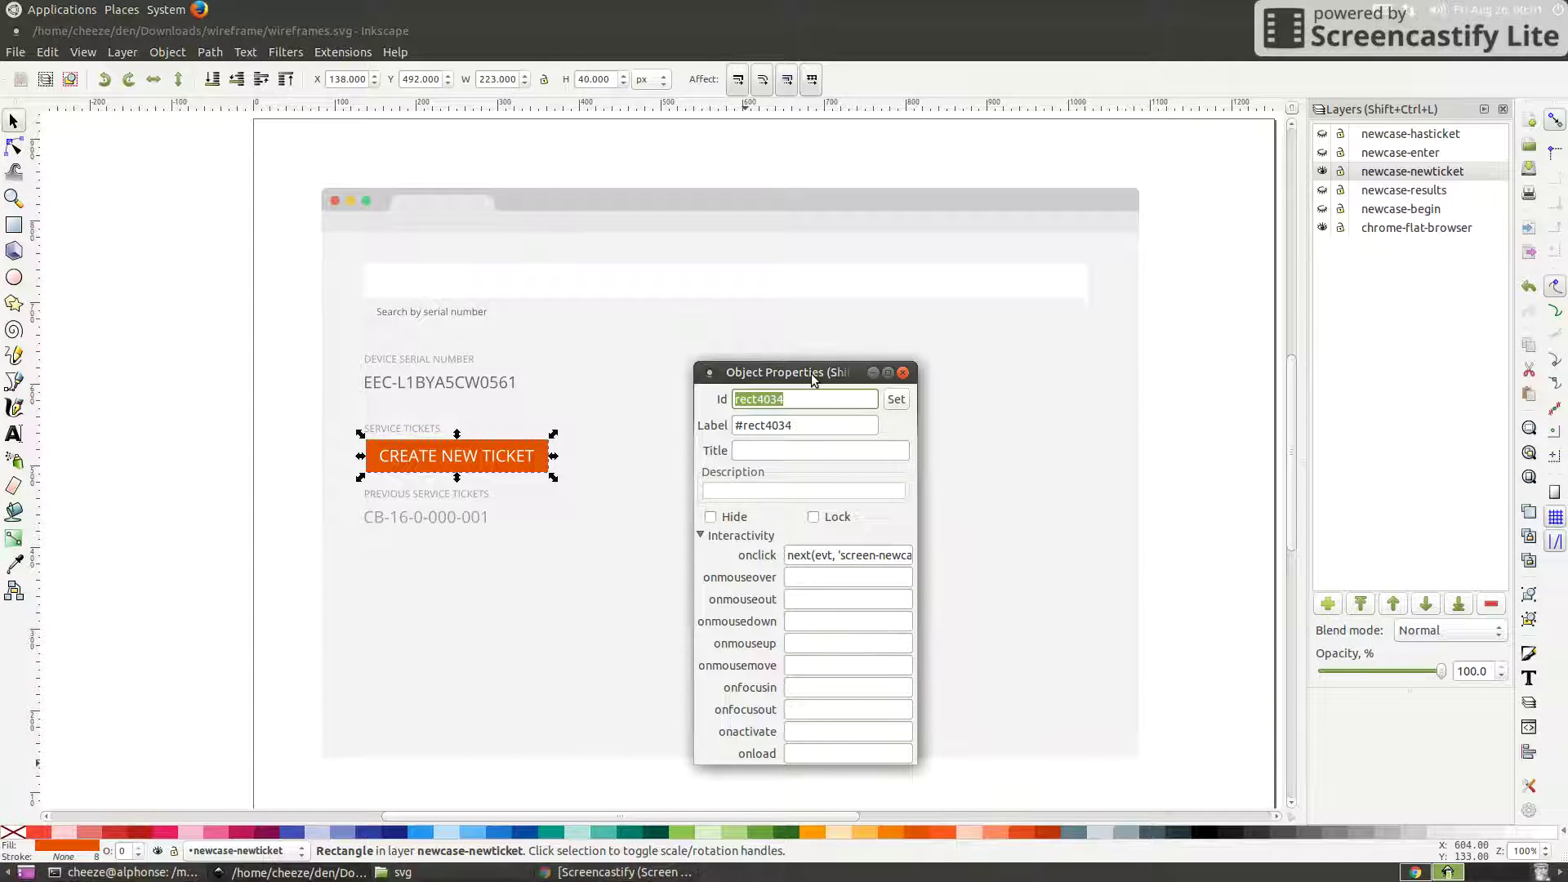
left_click_drag(813, 377, 877, 380)
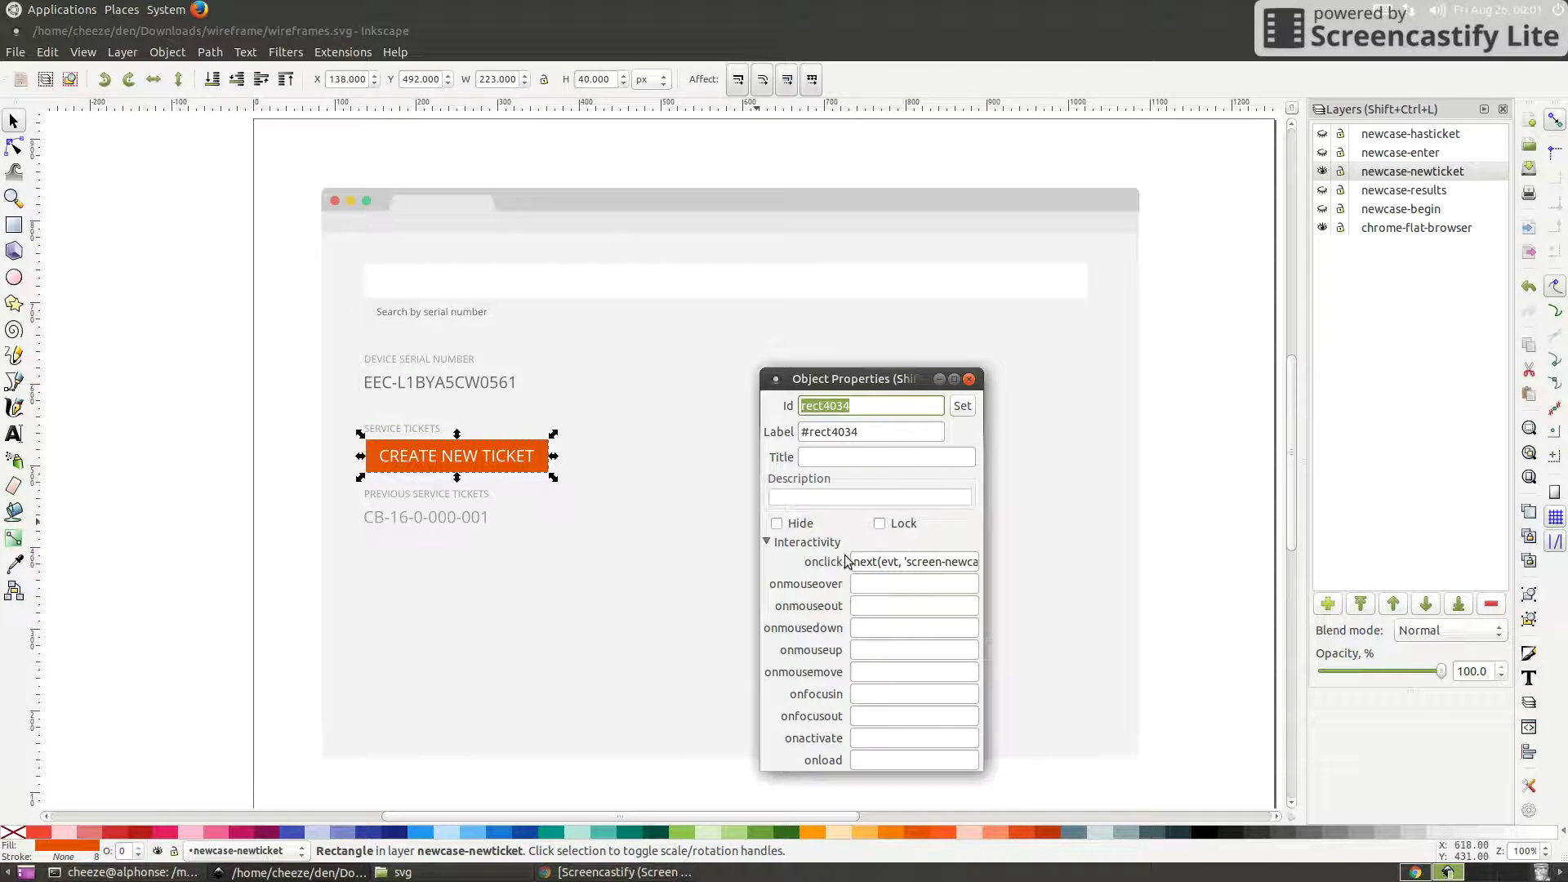
mouse_move(860, 561)
left_mouse_down()
mouse_move(948, 564)
mouse_move(878, 562)
left_mouse_up()
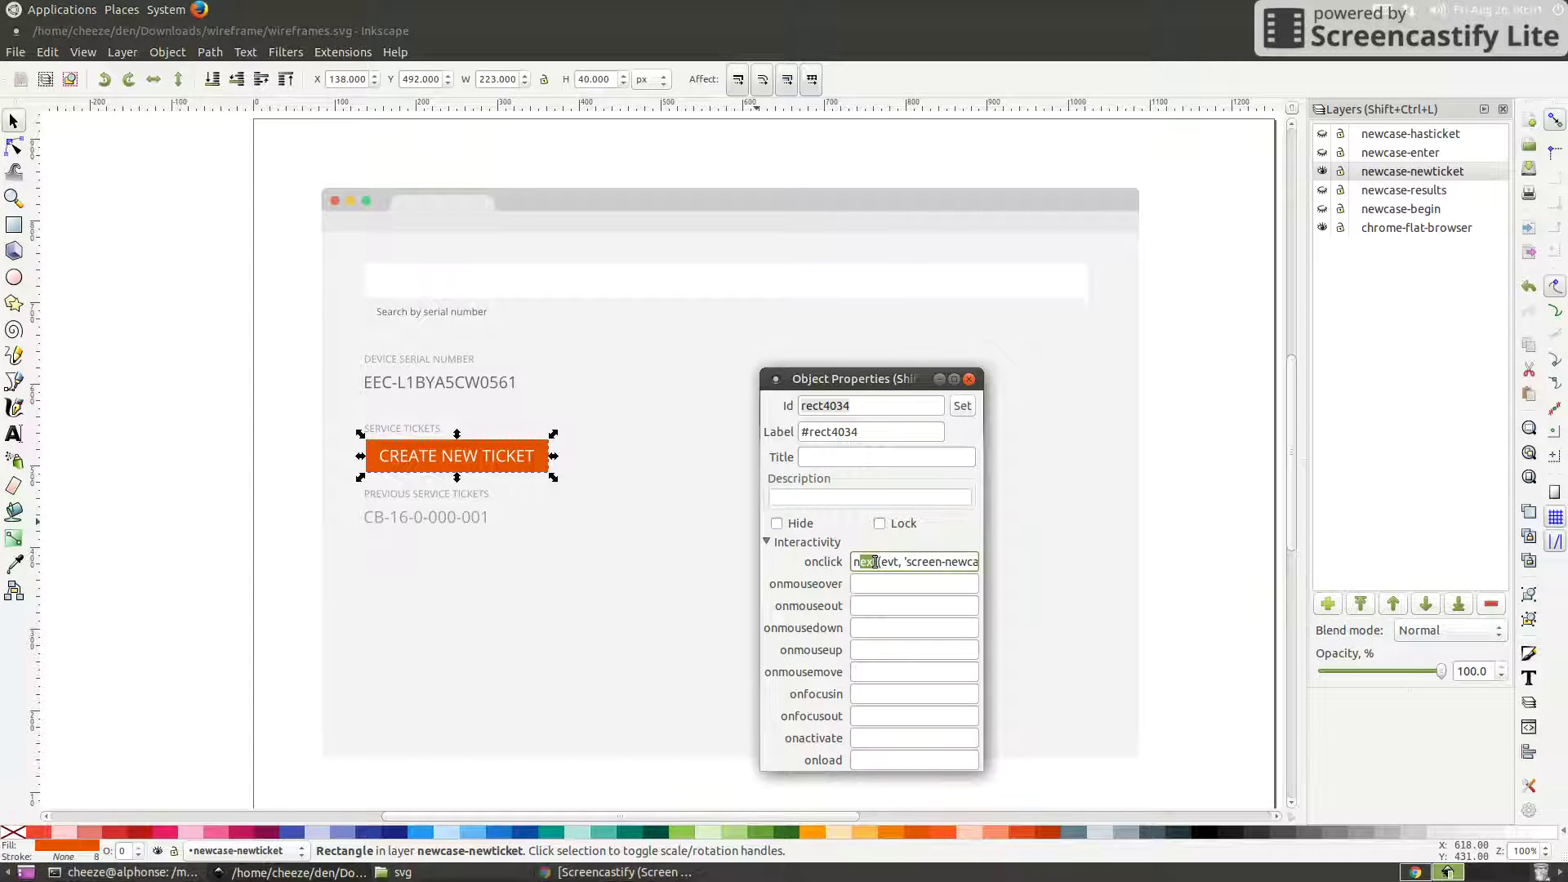
double_click(875, 561)
double_click(889, 562)
left_click_drag(902, 562, 973, 560)
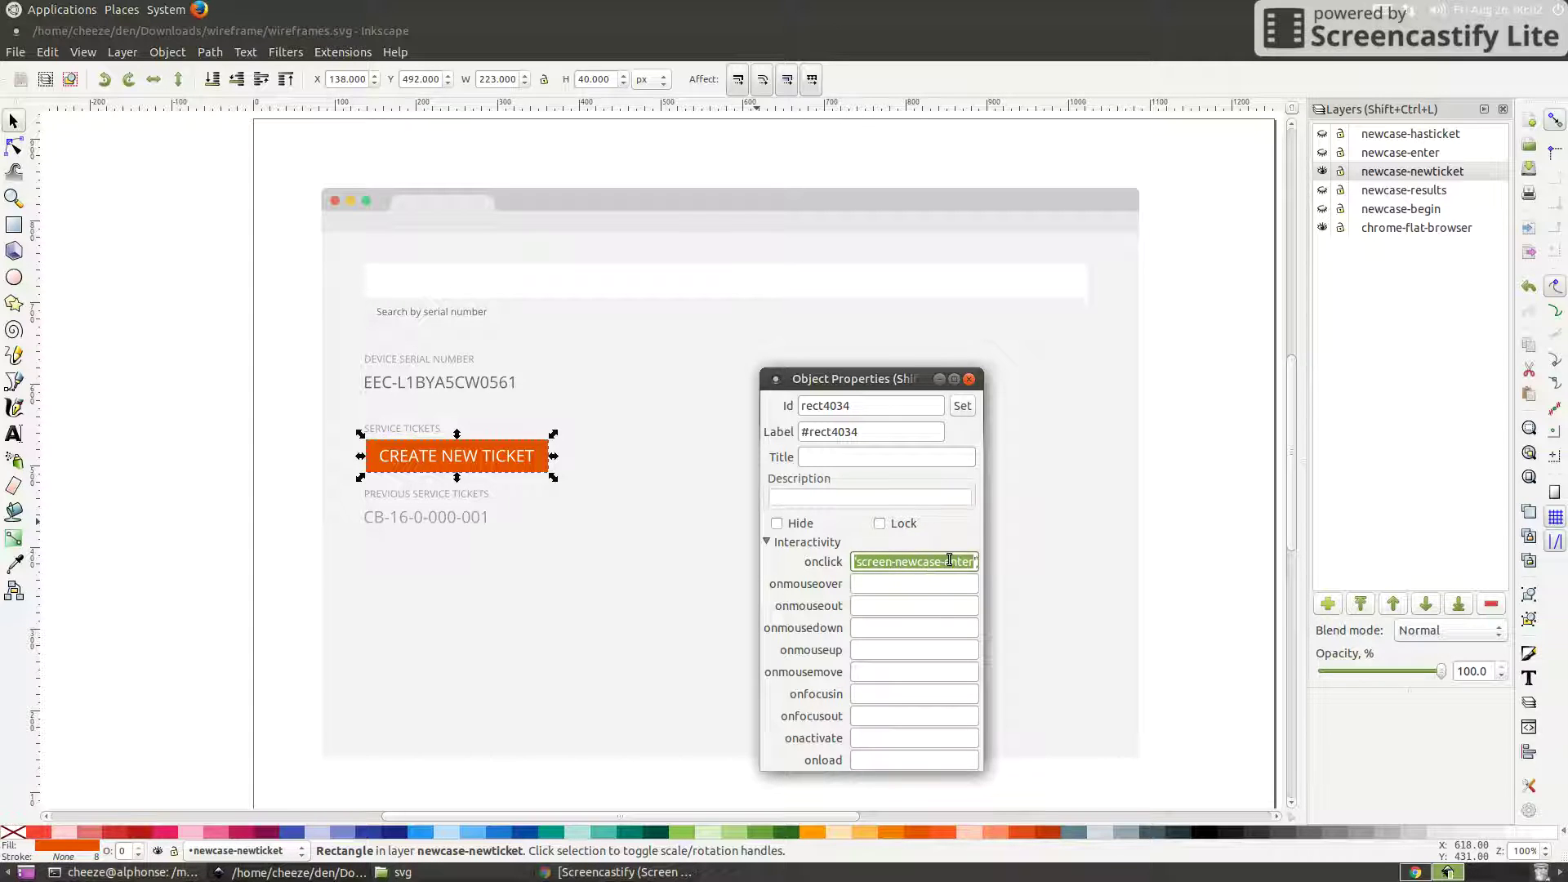
left_click(974, 561)
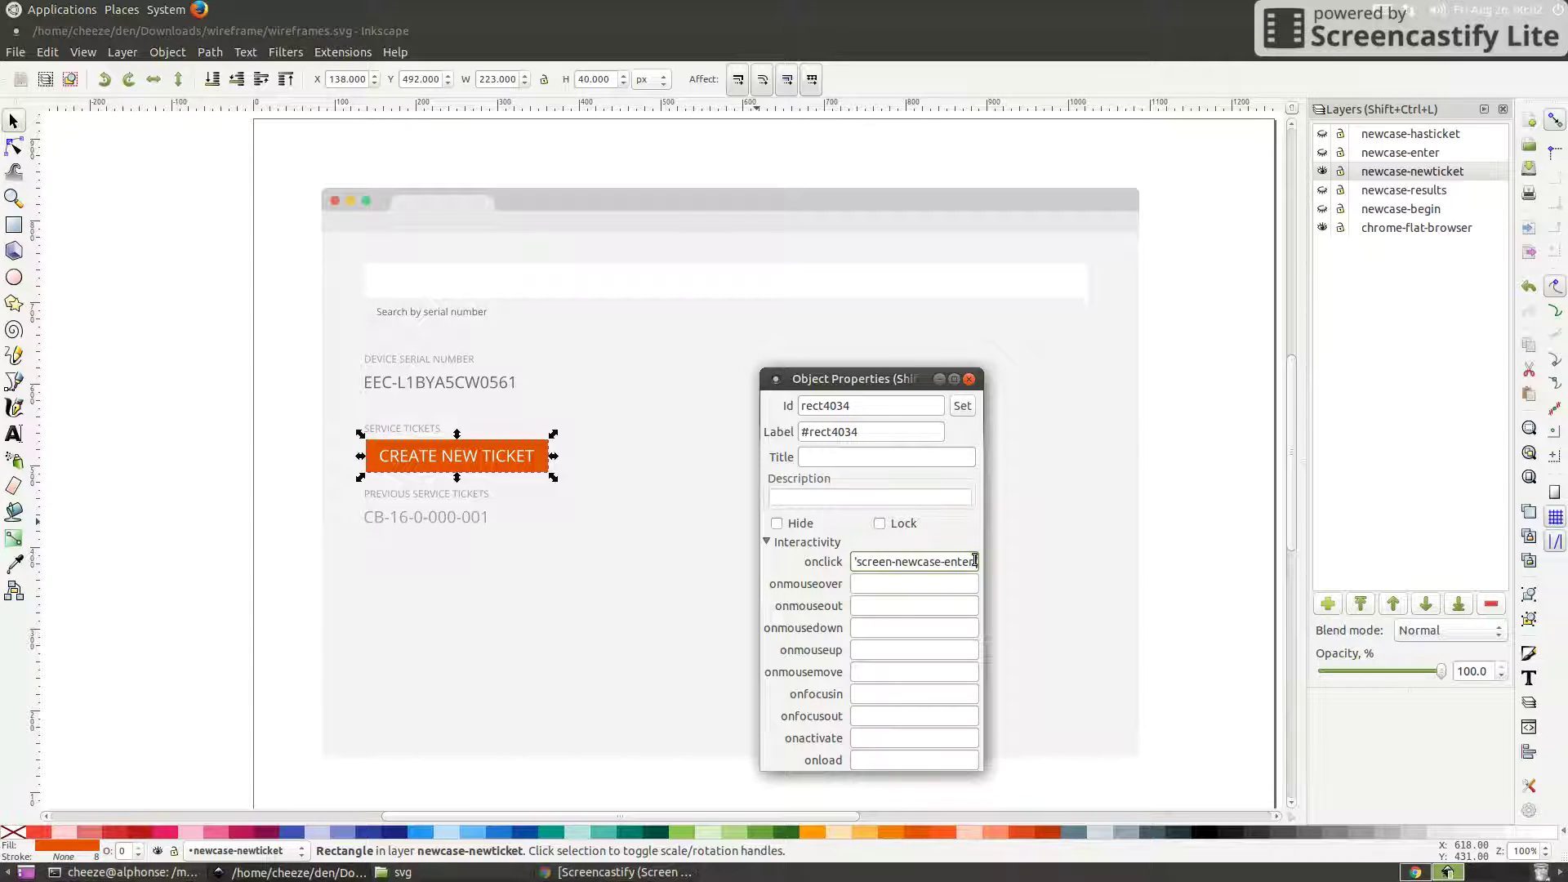
left_click(969, 380)
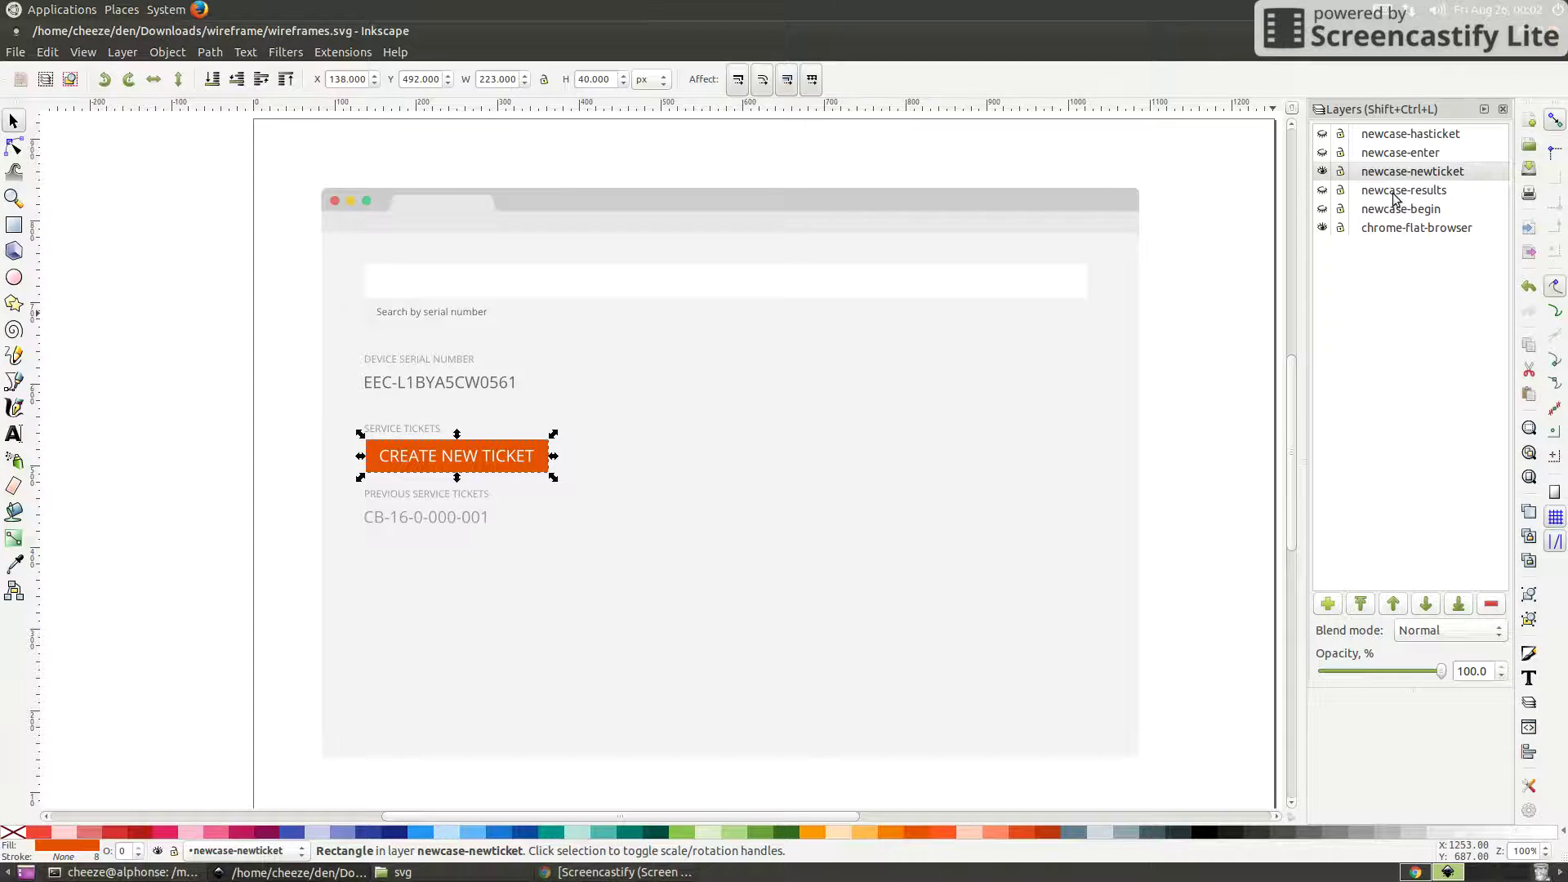
Make chrome-flat-browser the current layer and save the wireframes document.
left_click(1375, 232)
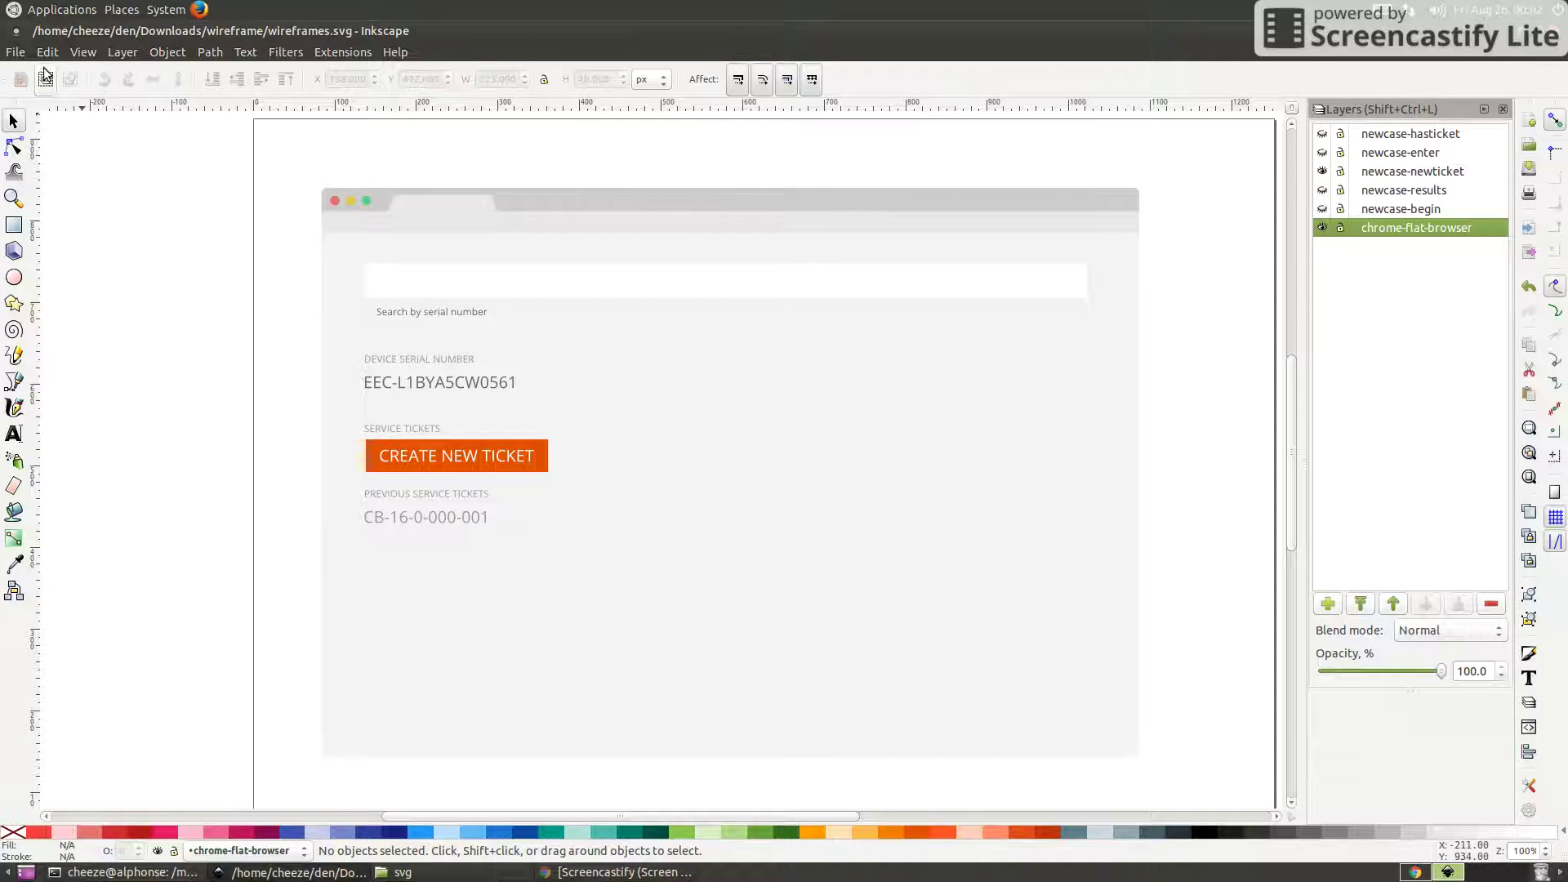
left_click(17, 54)
left_click(46, 150)
Switch to the terminal and list the contents of the wireframe folder, checking for the svg output folder.
key("alt+Tab")
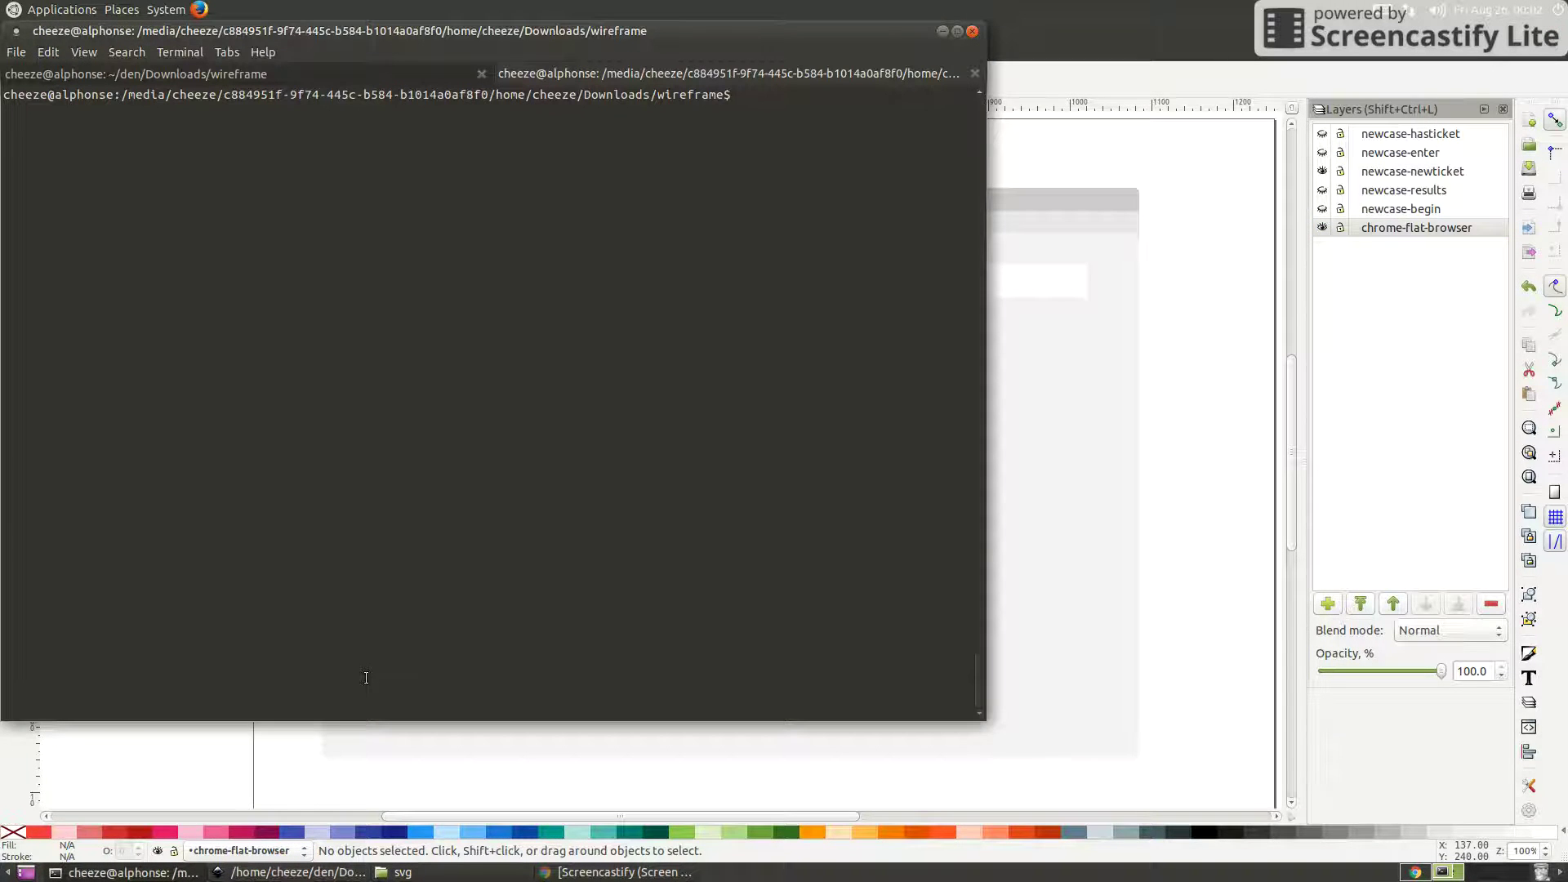
type("ls")
key("Return")
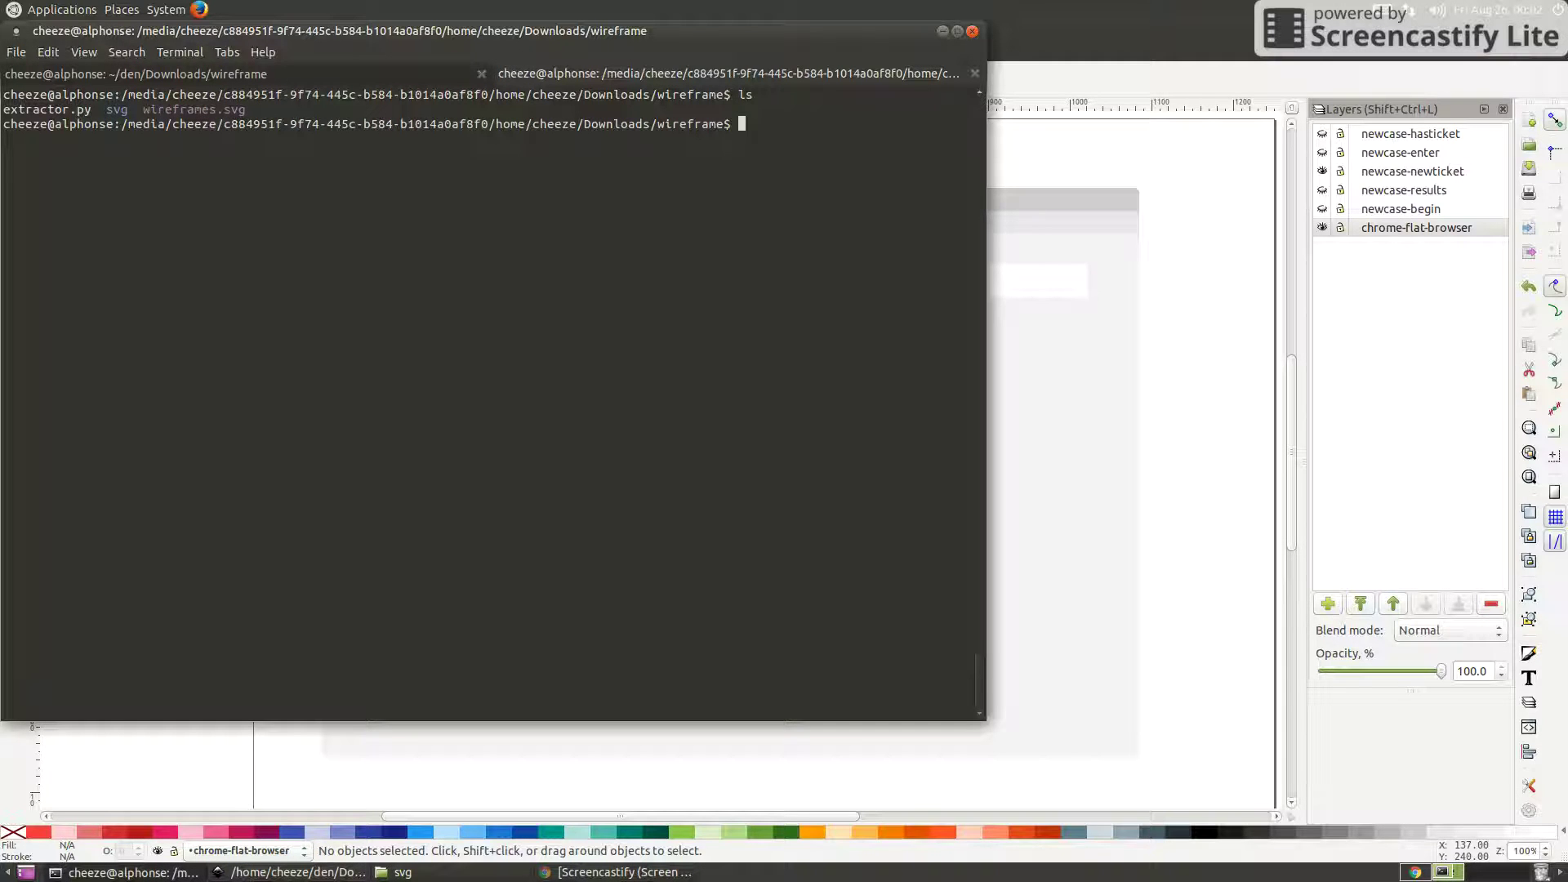
double_click(110, 108)
Run extractor.py with Python on wireframes.svg to export each screen as a separate SVG file.
type("python")
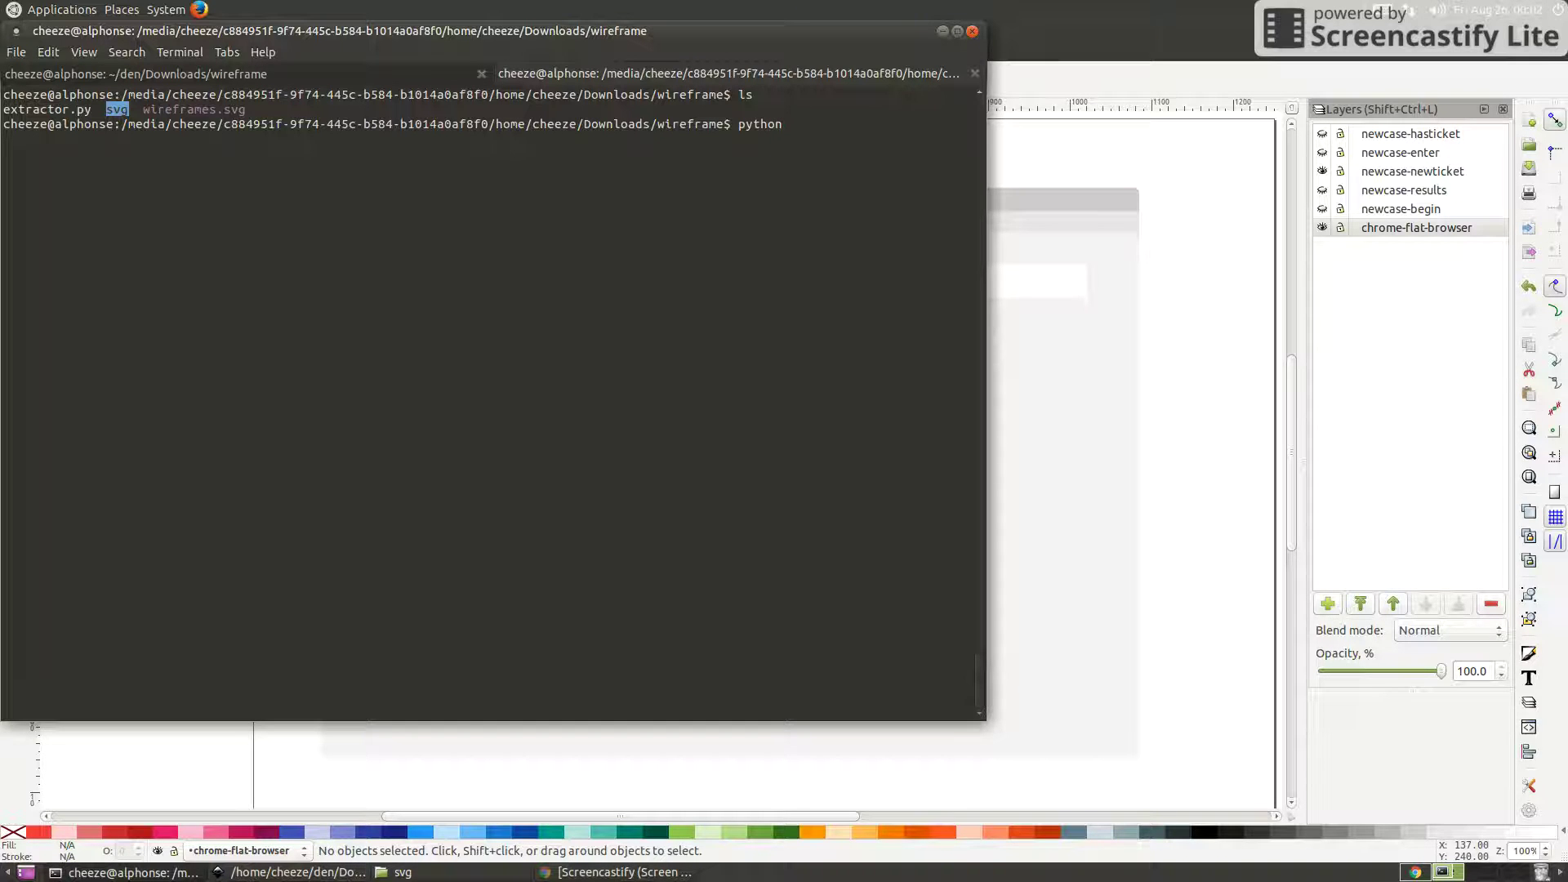
type("ext")
key("Tab")
type("wiref")
key("Tab")
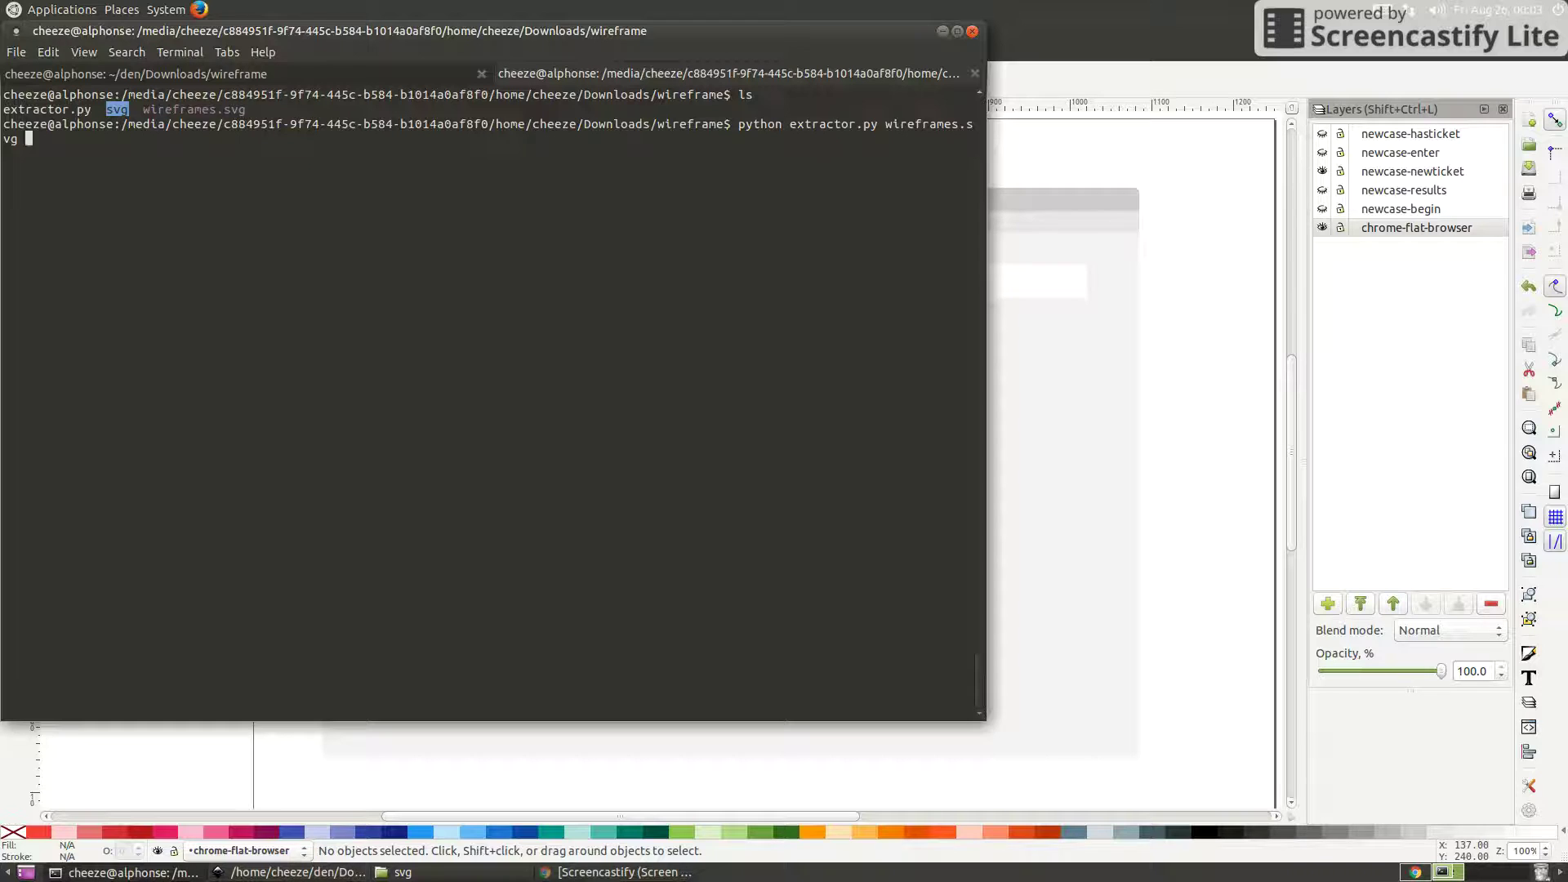
key("Return")
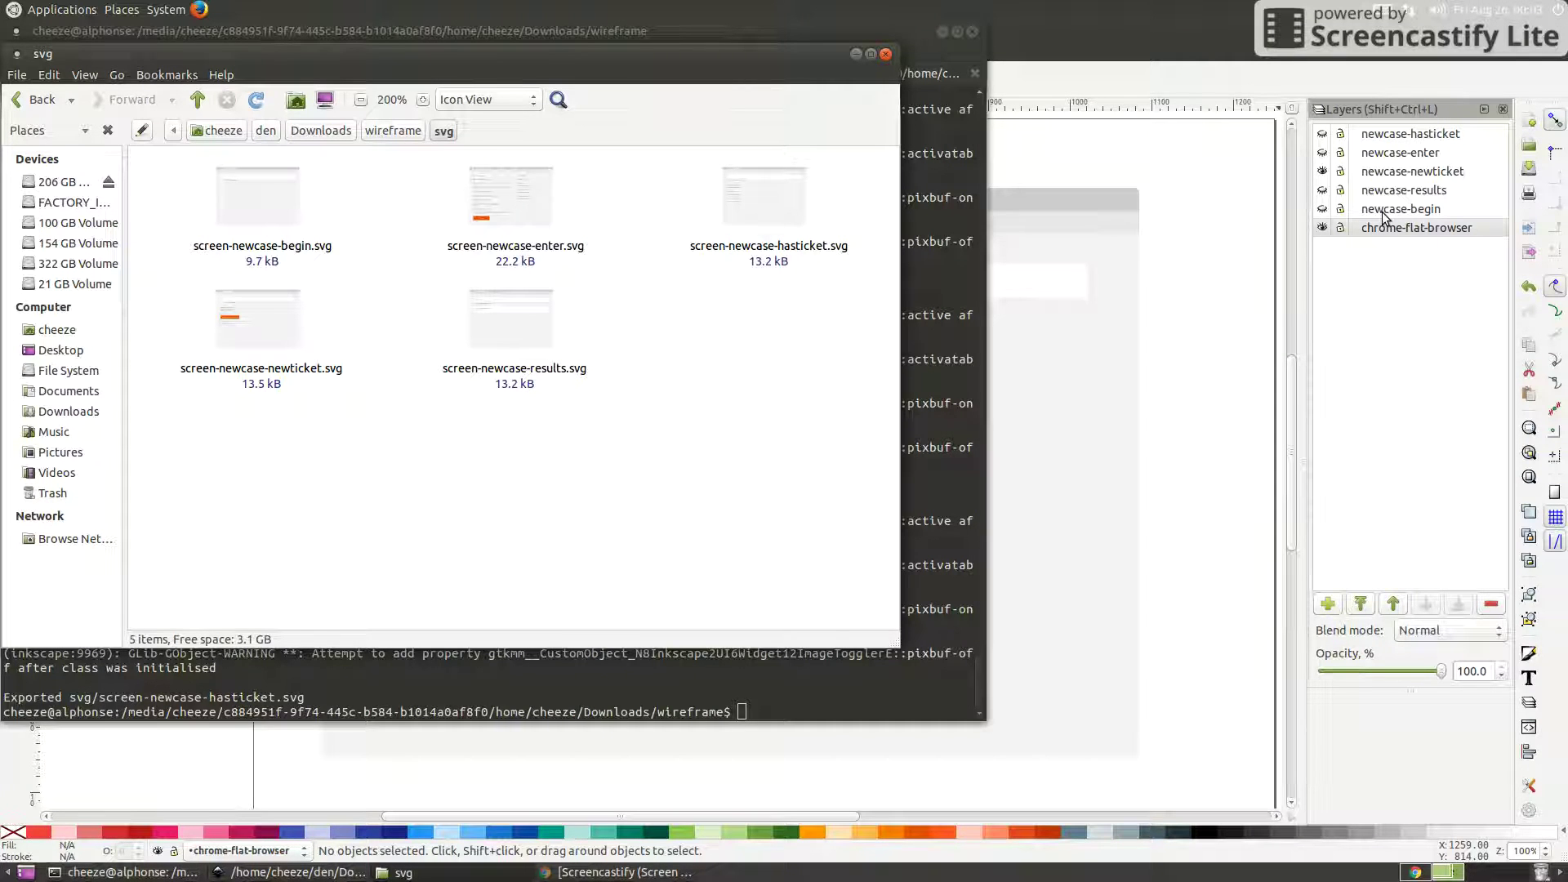
Open the exported screen-newcase-begin.svg from the svg folder in Firefox and bring the browser window to the front.
left_click(251, 222)
right_click(252, 225)
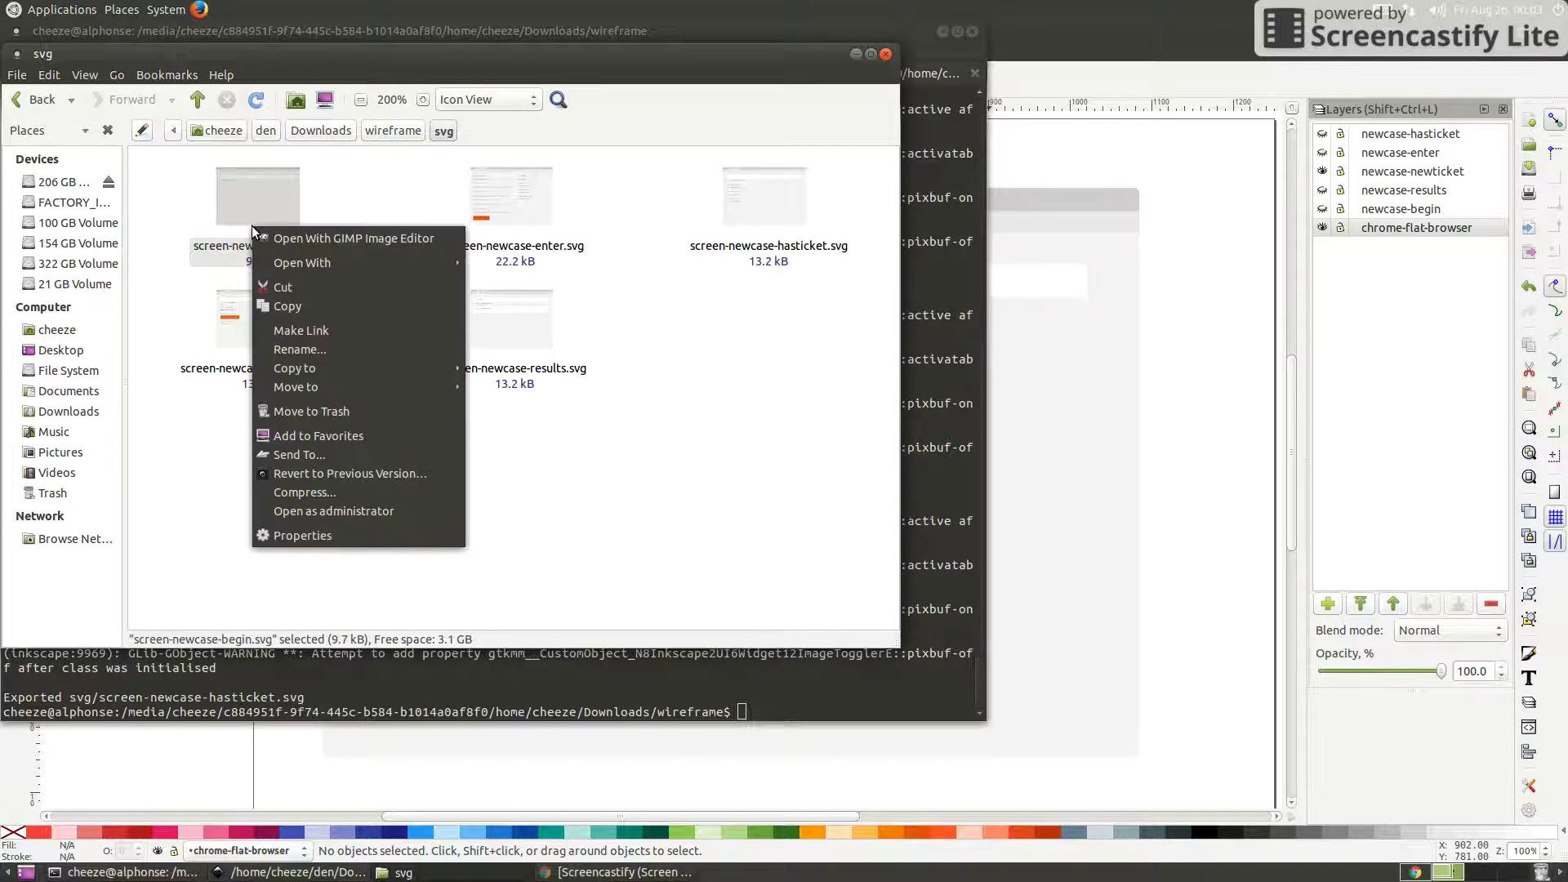
mouse_move(294, 263)
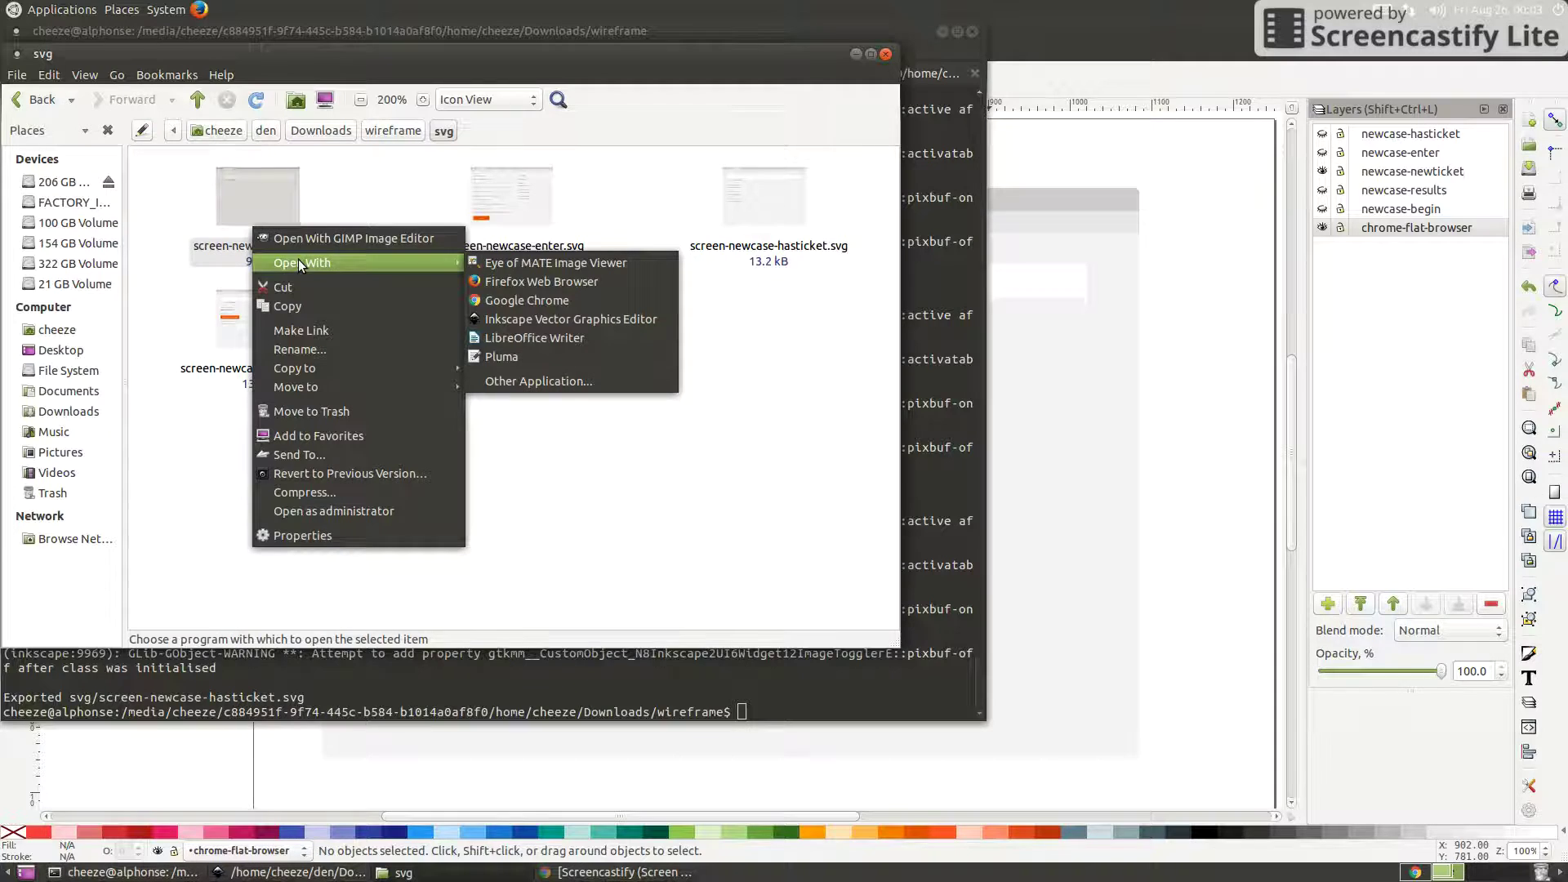
left_click(543, 282)
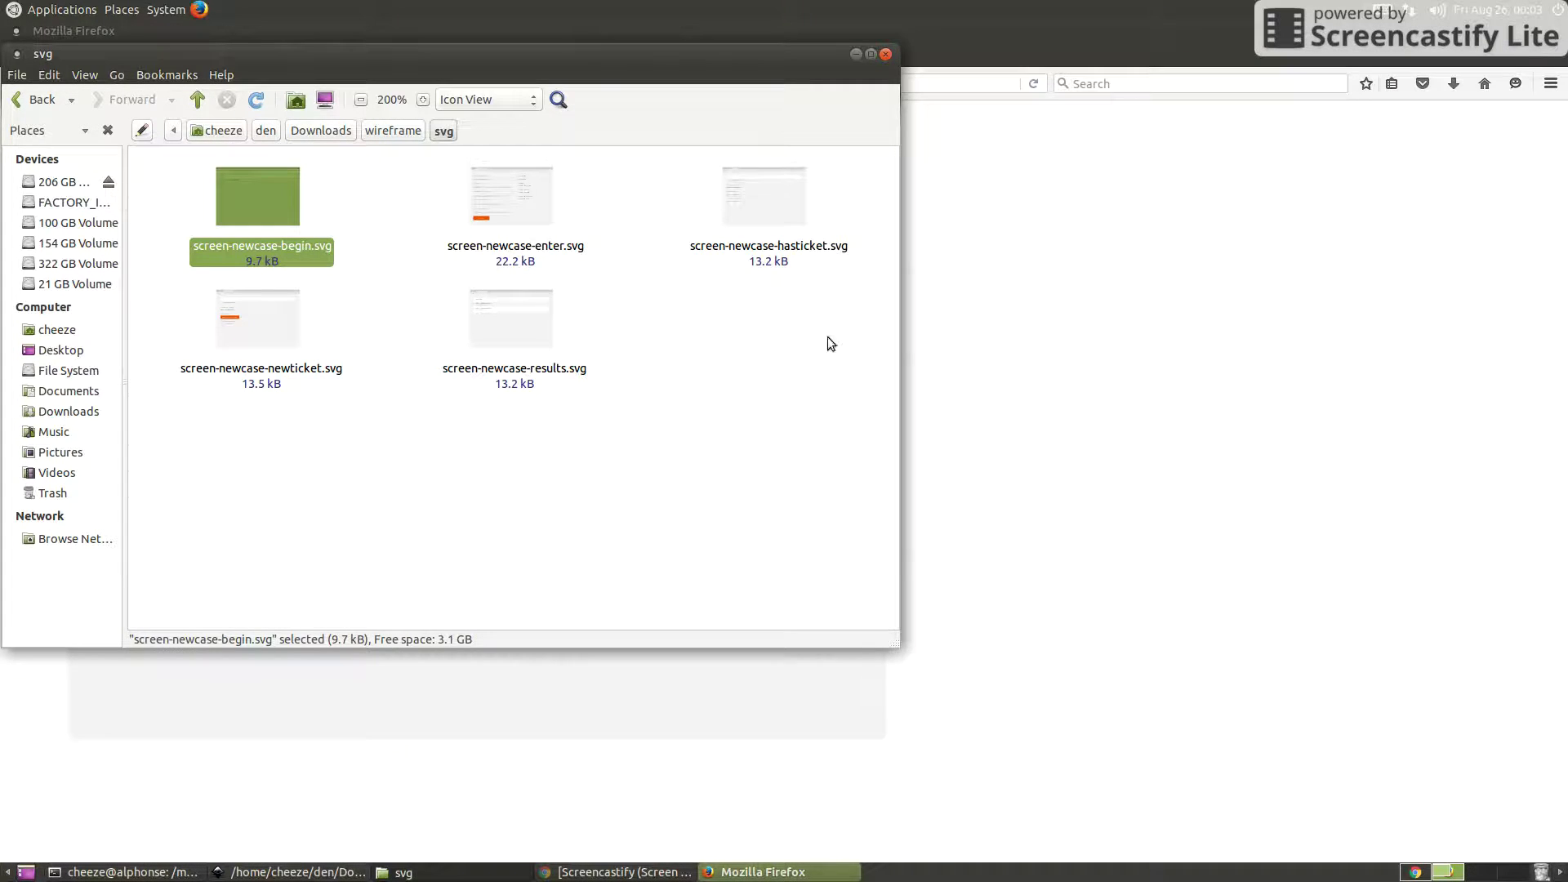
left_click(1028, 368)
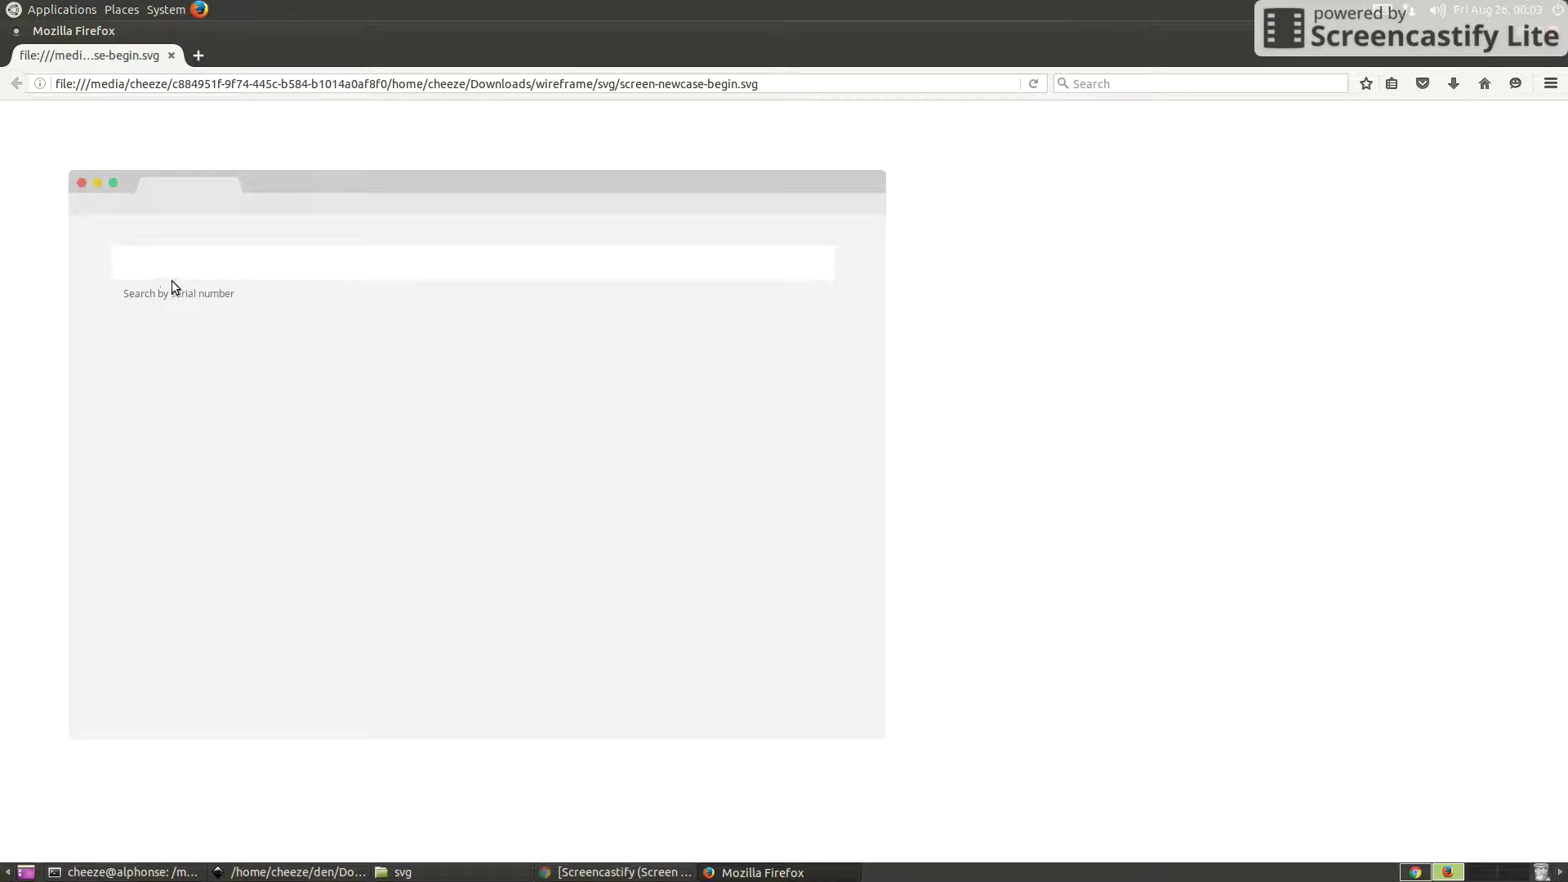
Test the prototype's links by following the search field, the first matching device and the CREATE NEW TICKET button.
left_click(412, 266)
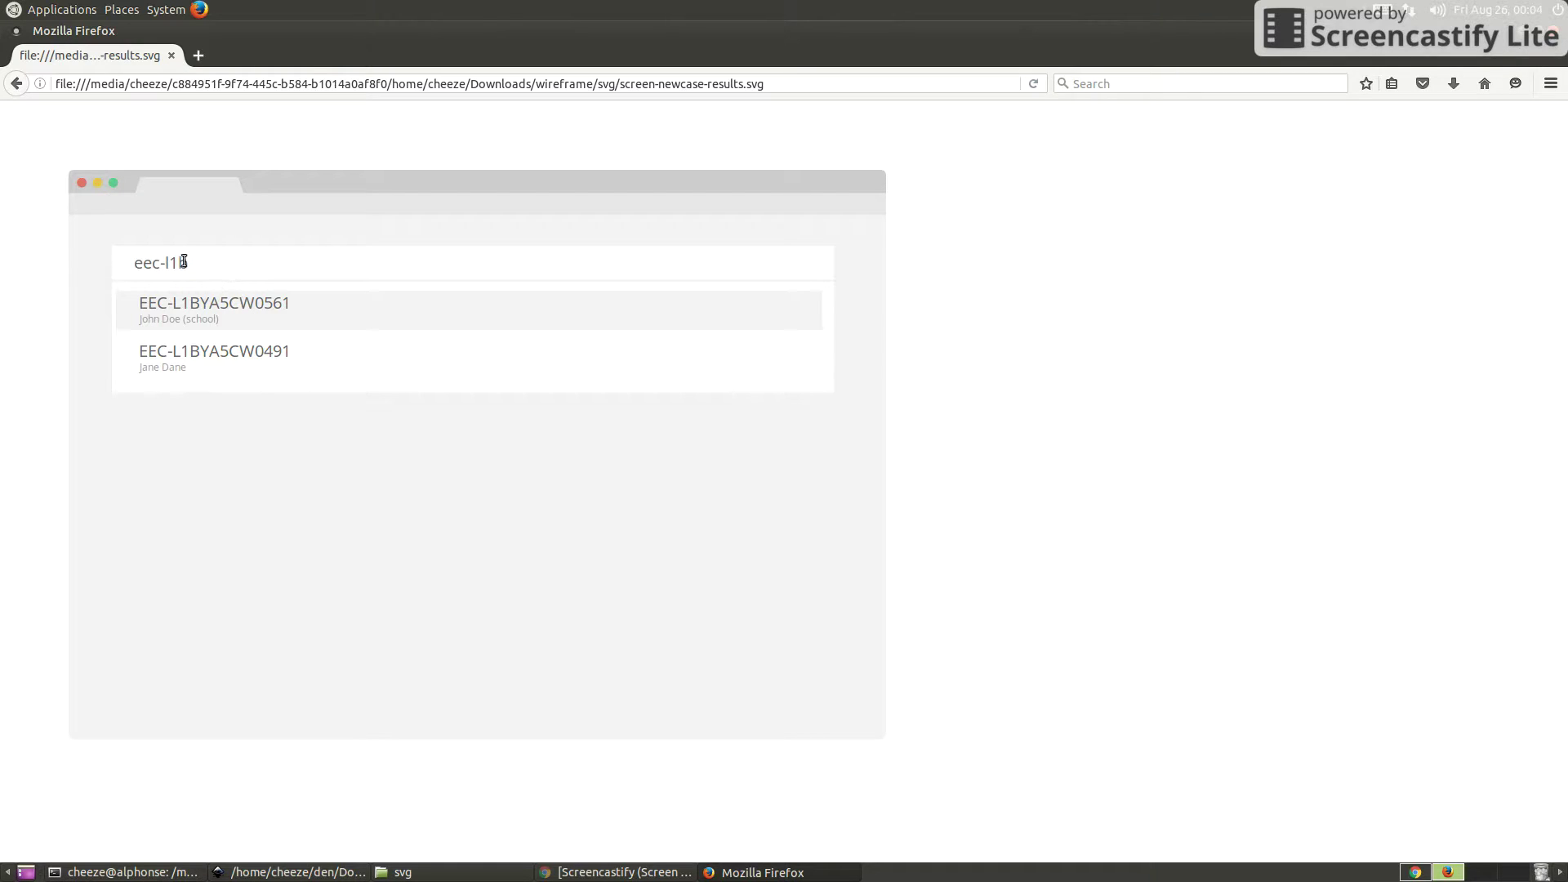
left_click(321, 308)
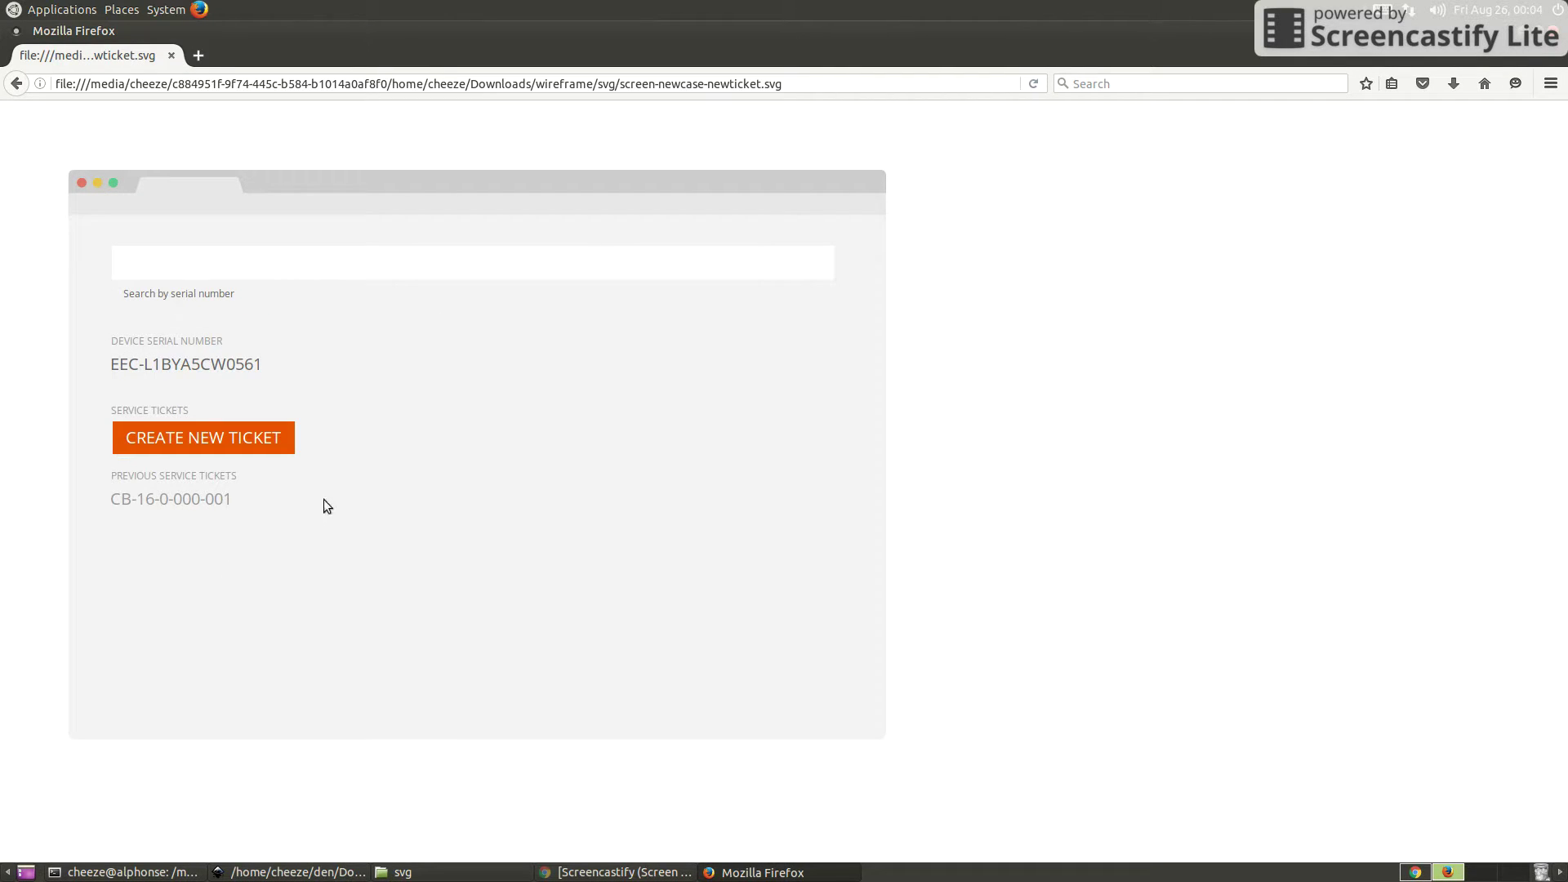
left_click(290, 445)
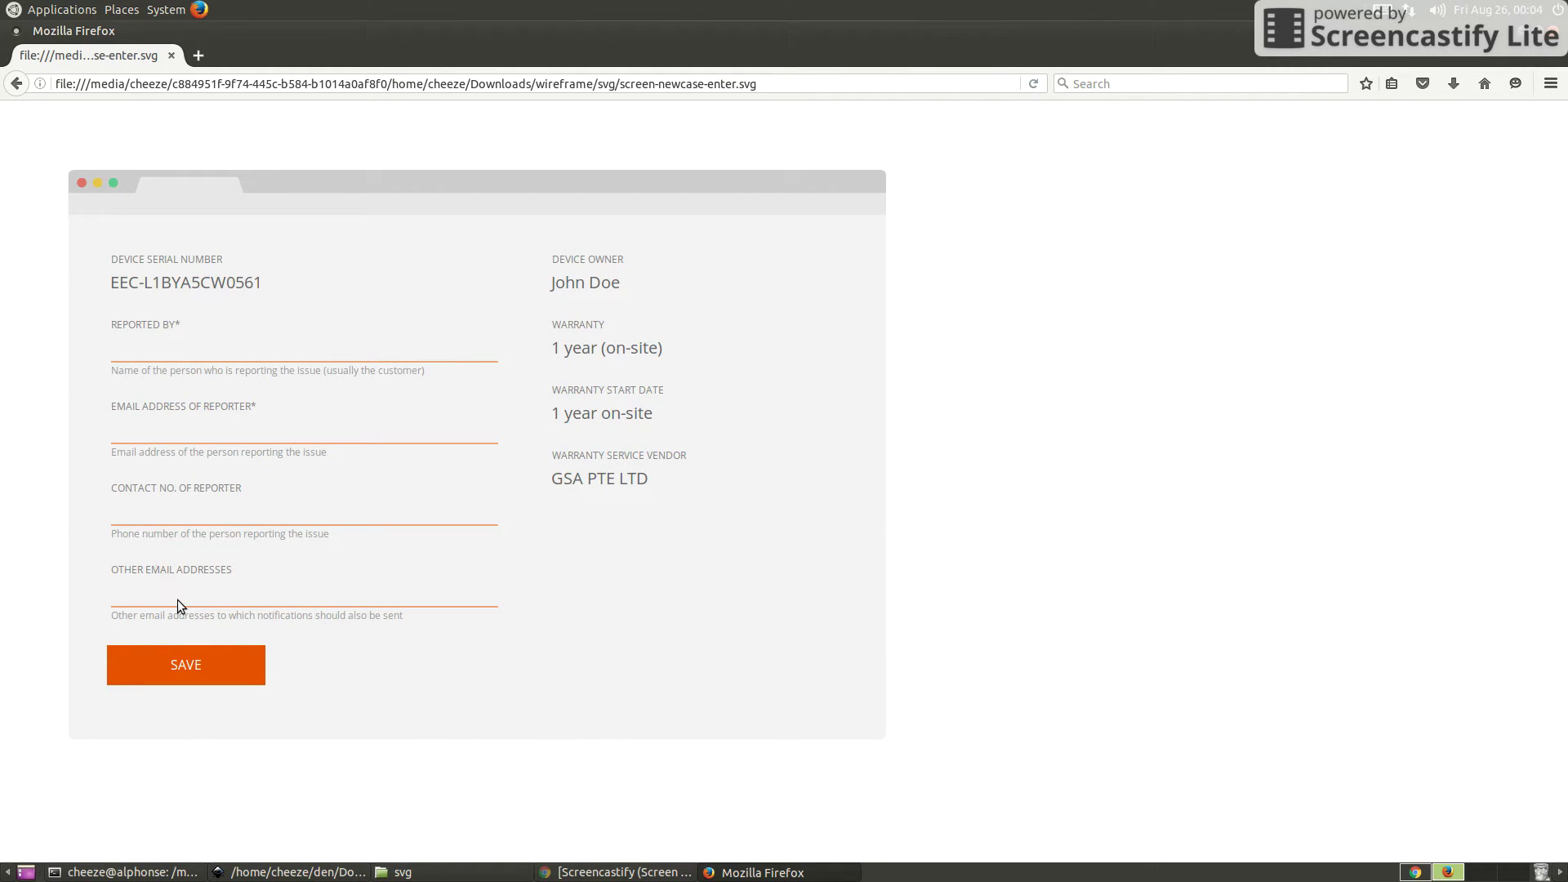
Go back in the browser history from the case-entry screen to the new-ticket screen.
left_click(16, 84)
left_click(38, 83)
left_click(18, 84)
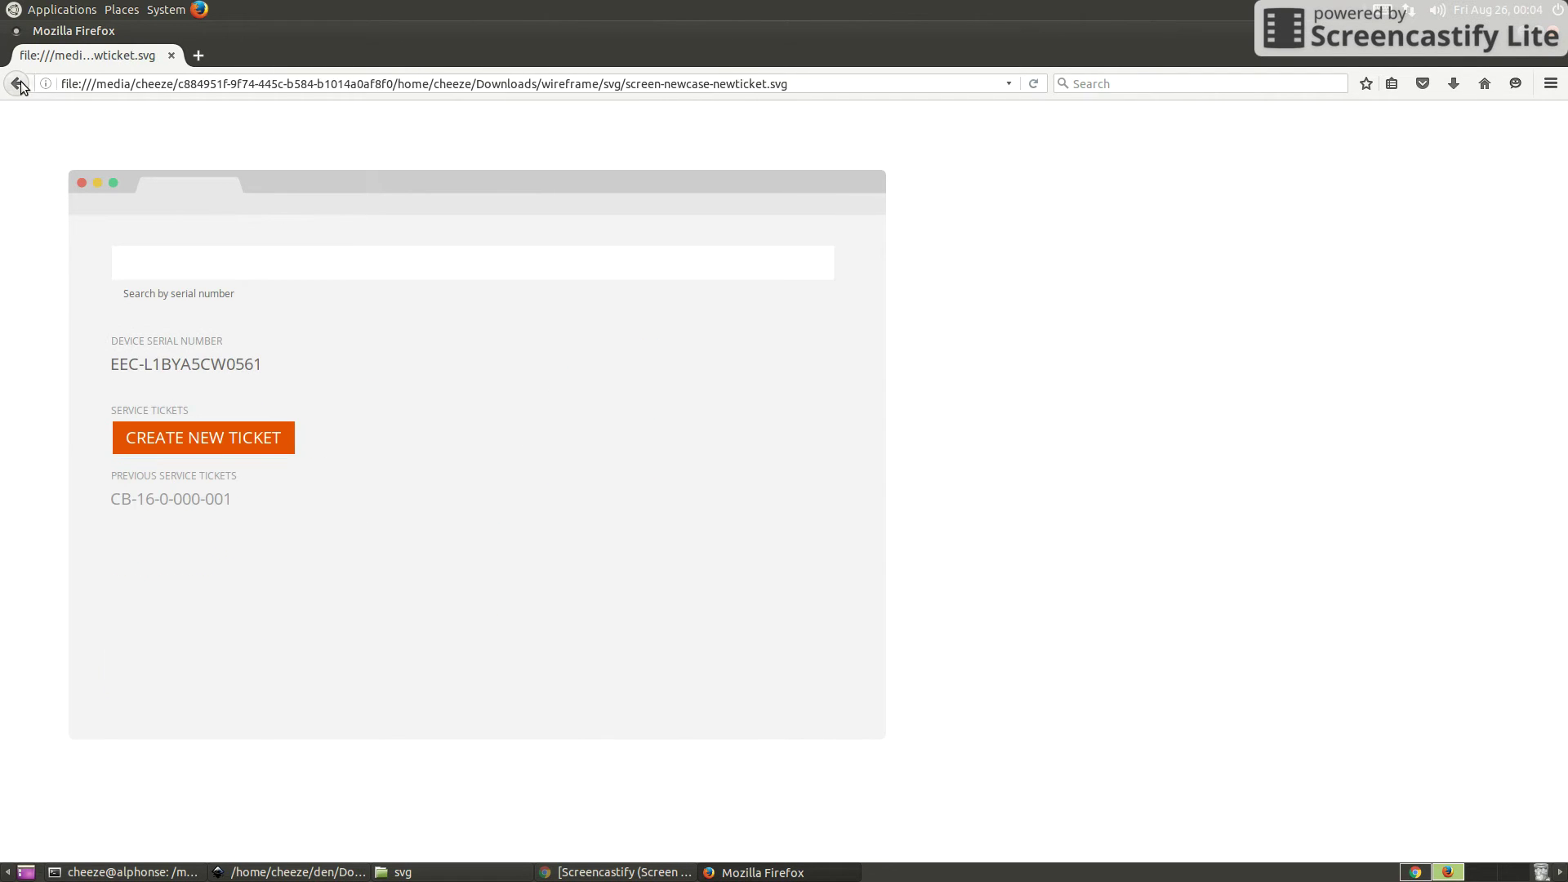